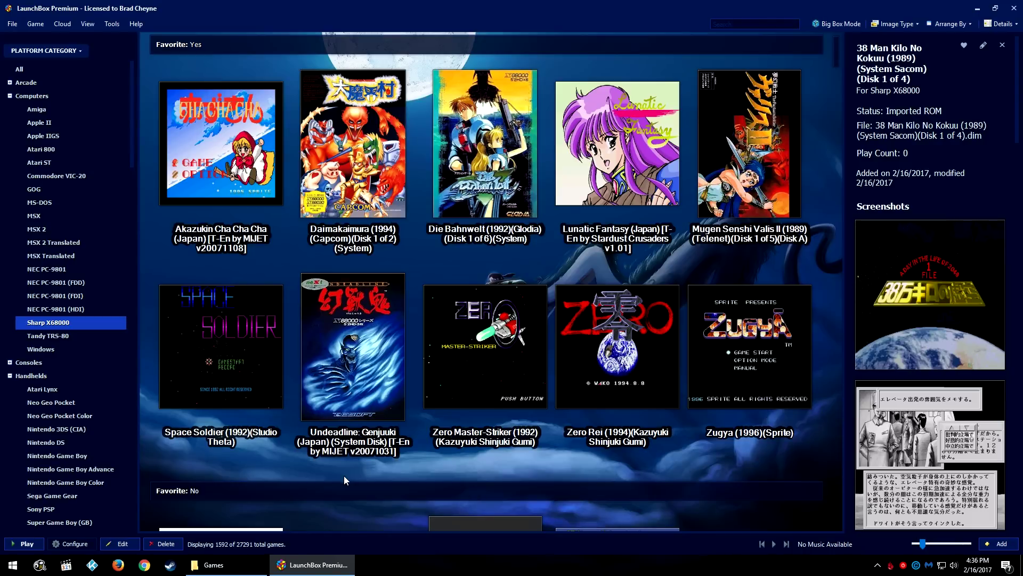
Check which disk versions the combined Undeadline: Genjuuki game offers for play
right_click(344, 404)
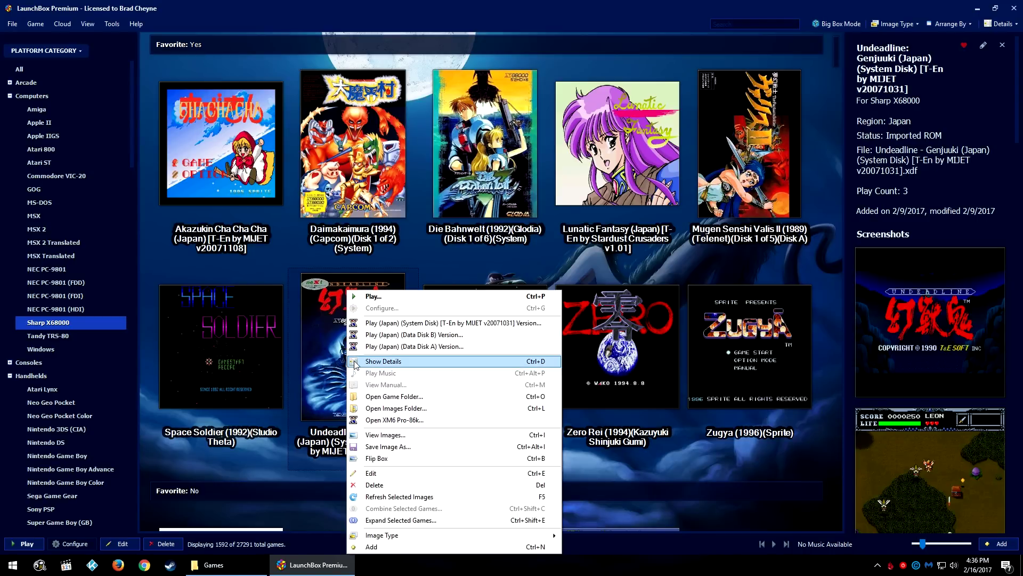
left_click(339, 381)
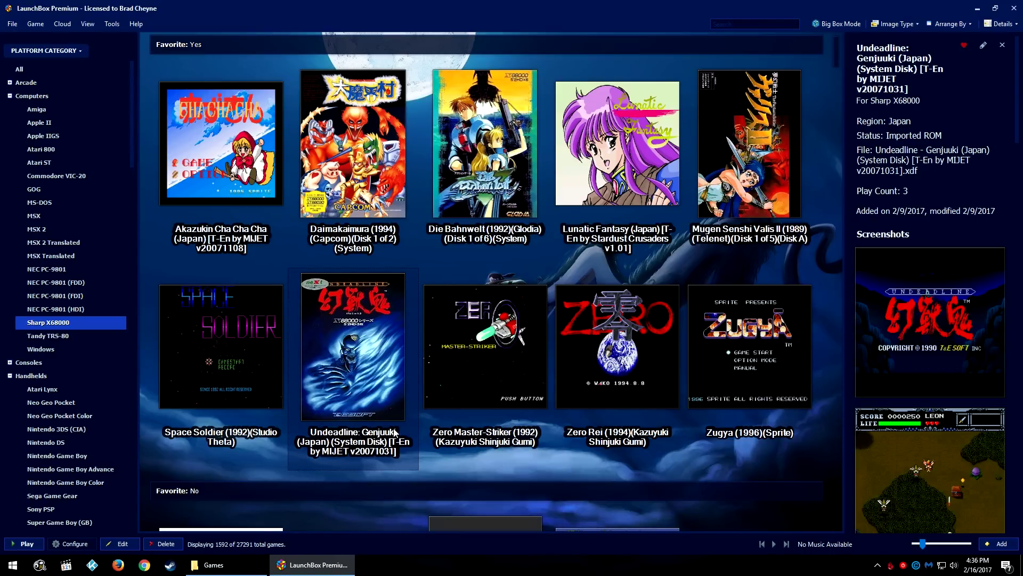
right_click(369, 365)
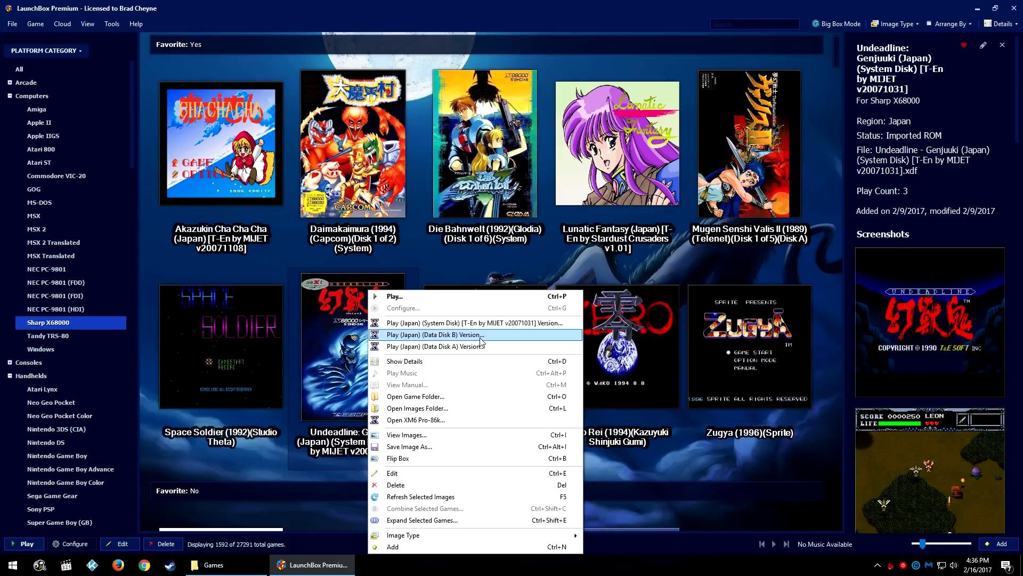
left_click(350, 383)
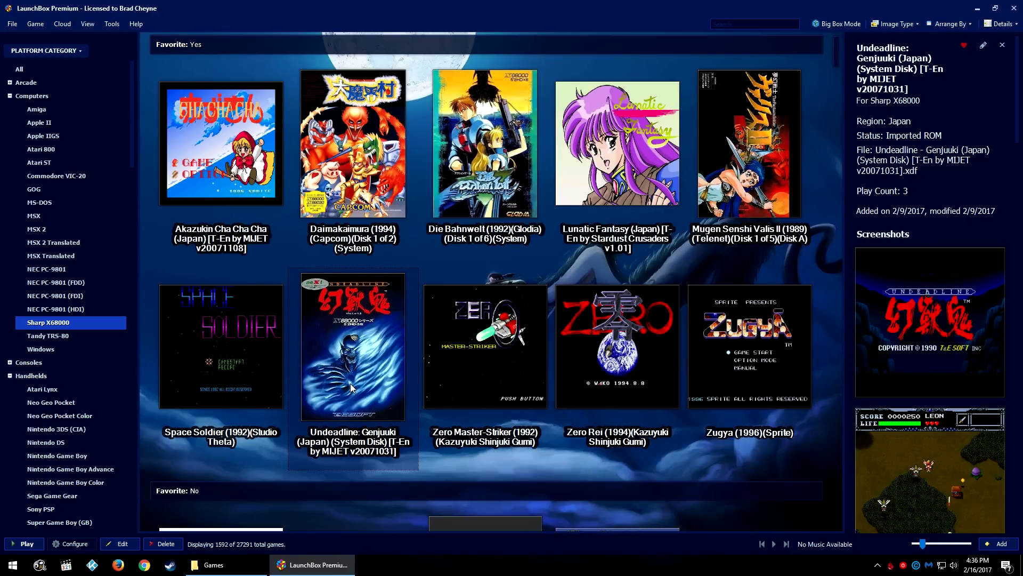
Select the four 38 Man Kilo No Kokuu disks as one continuous range, from Disk 1 to Disk 4
scroll(350, 383, "down", 2)
scroll(350, 383, "down", 2)
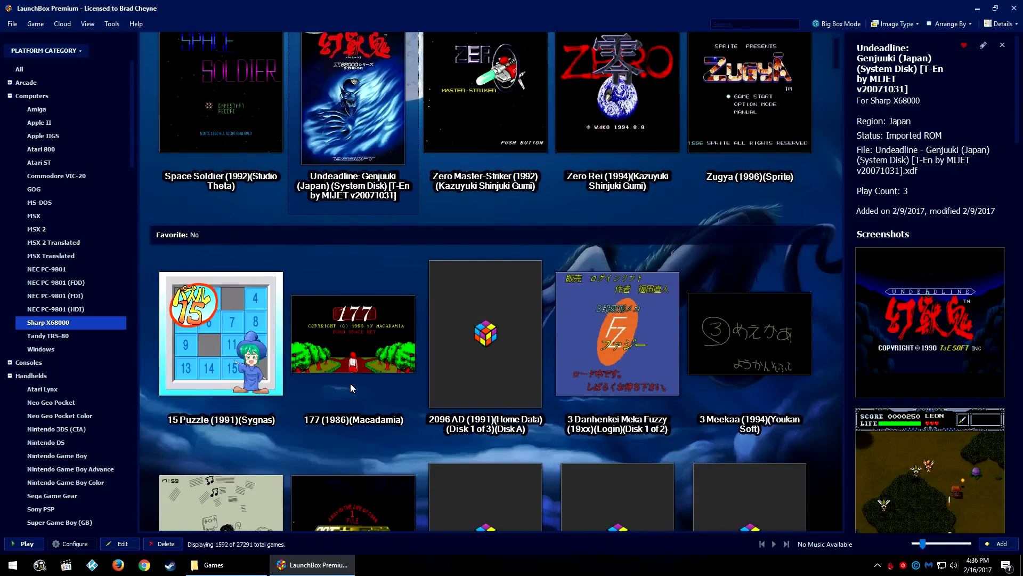
scroll(350, 383, "down", 3)
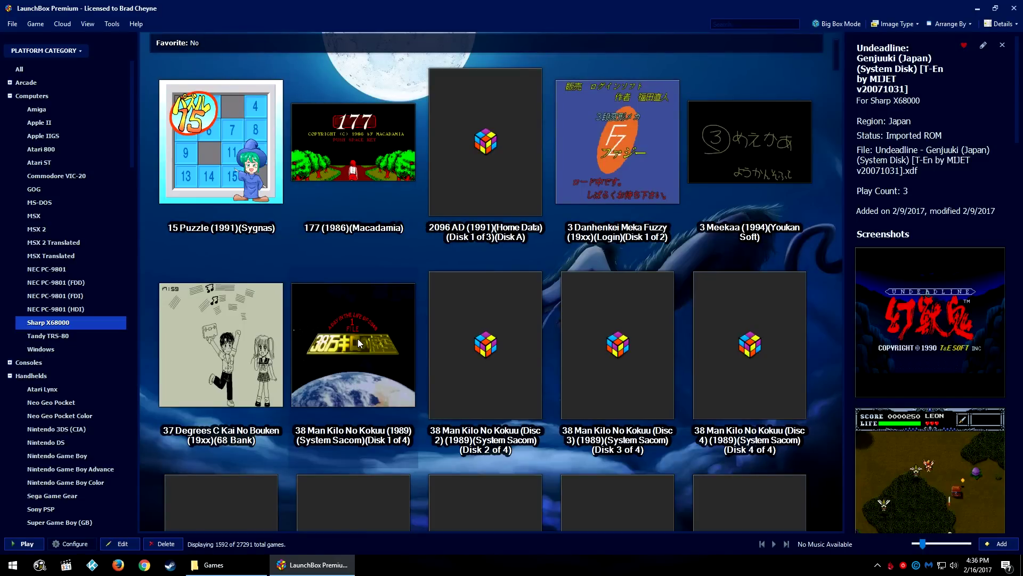
scroll(355, 379, "down", 1)
mouse_move(328, 408)
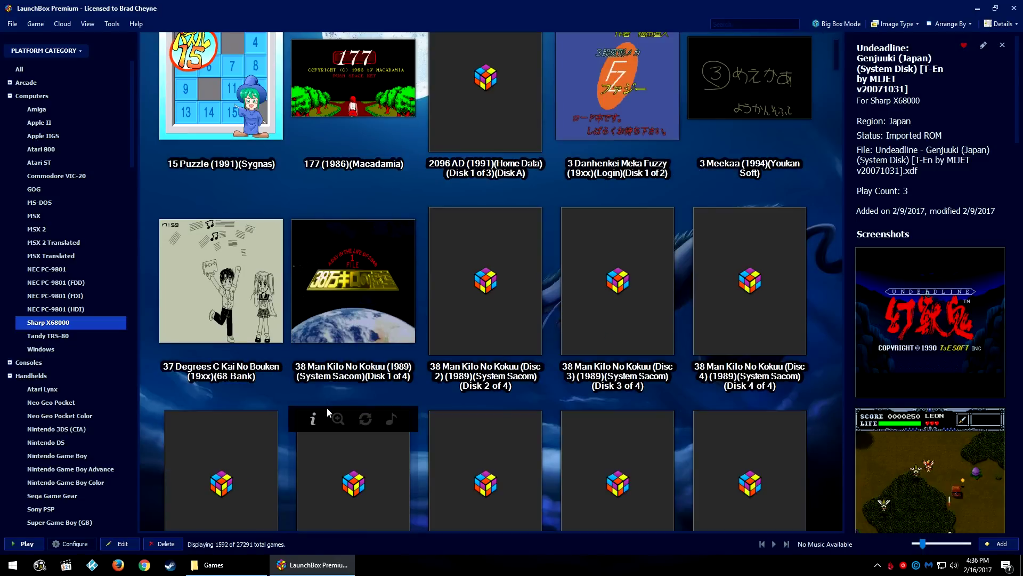
left_click(352, 320)
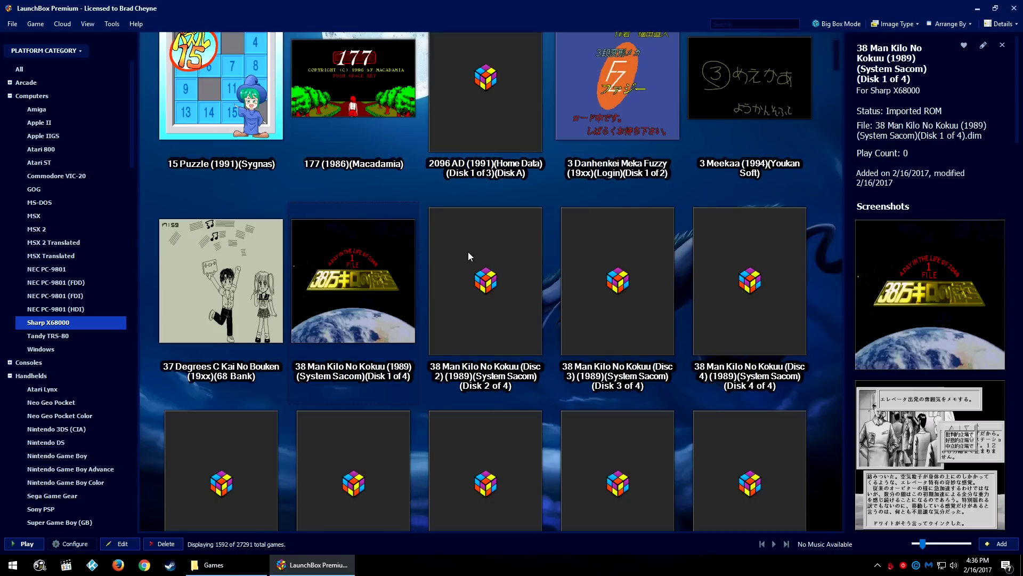
mouse_move(466, 248)
mouse_move(759, 247)
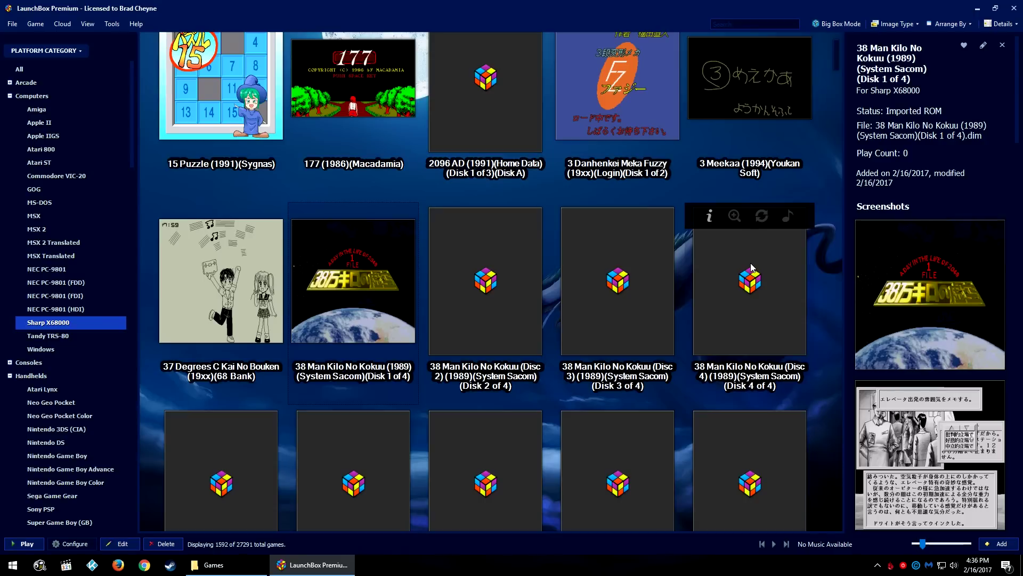
left_click(759, 334)
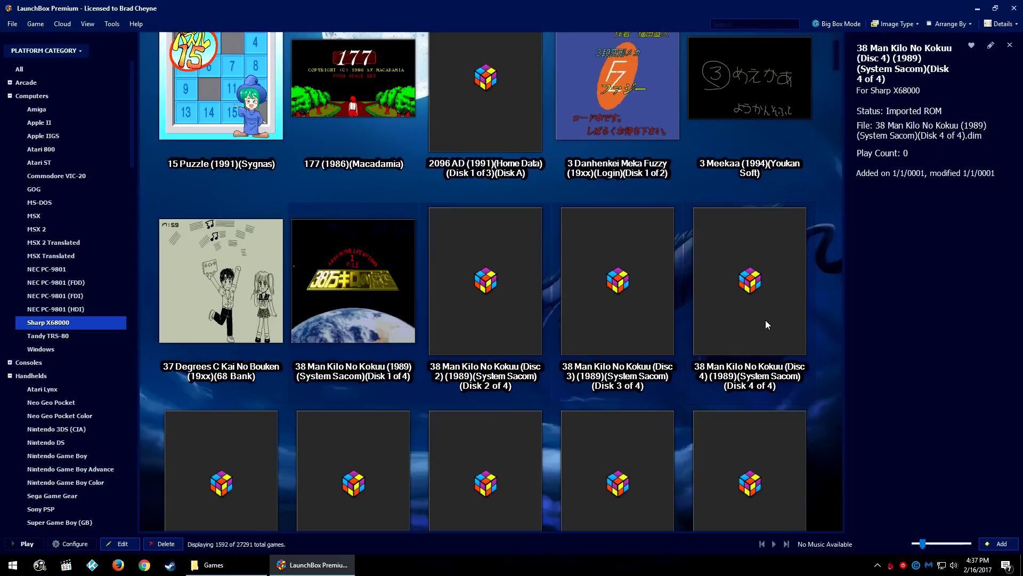
Reselect the four 38 Man Kilo No Kokuu disks individually and combine them with Disk 1 of 4 as the root game
mouse_move(421, 285)
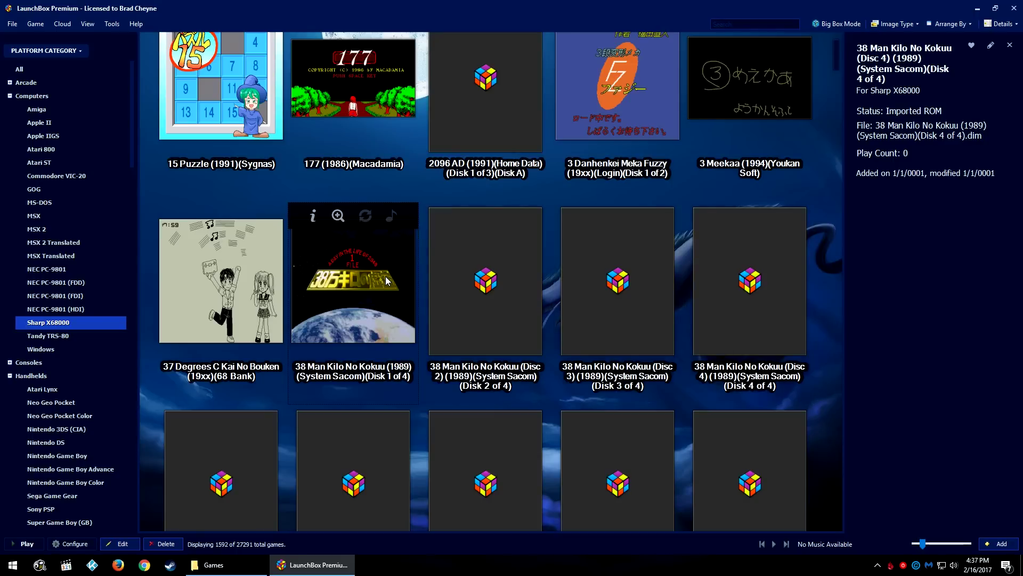
left_click(423, 285)
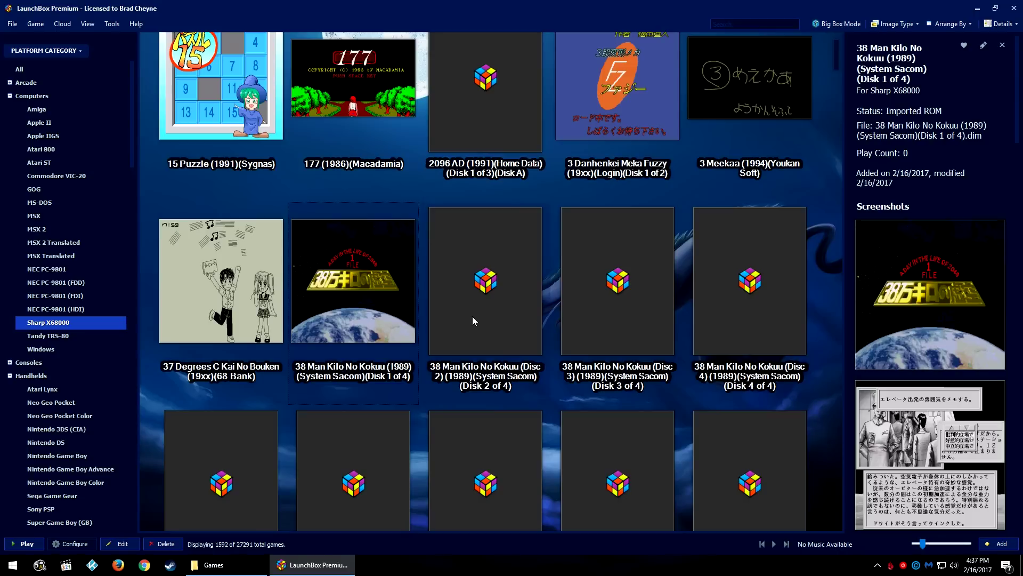
left_click(612, 332)
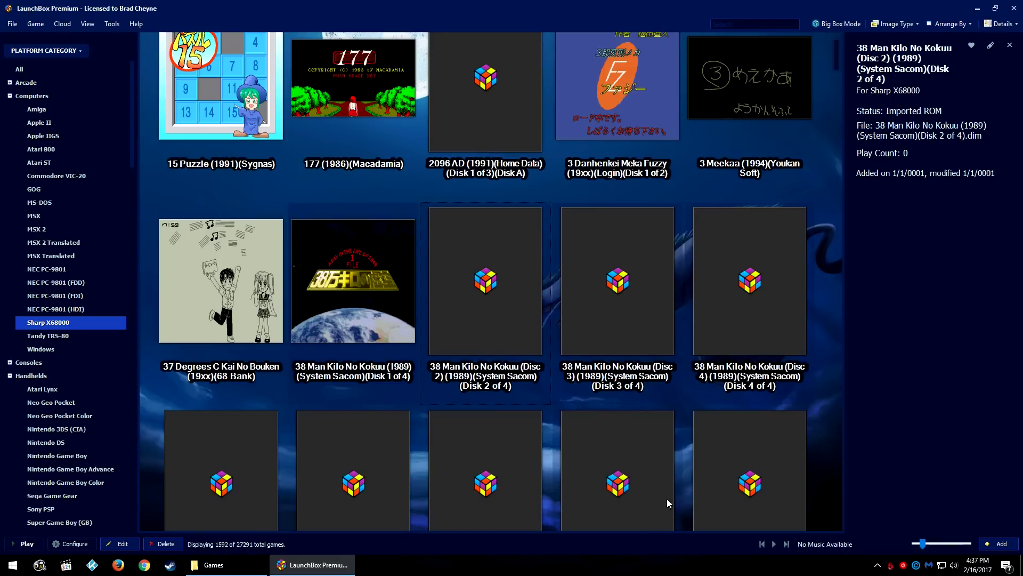
right_click(356, 281)
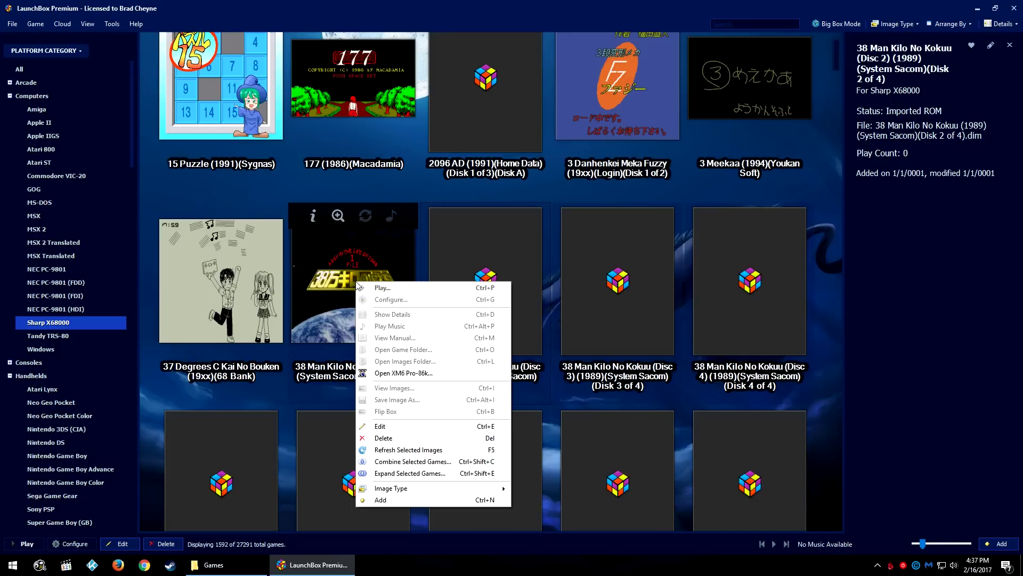
left_click(417, 462)
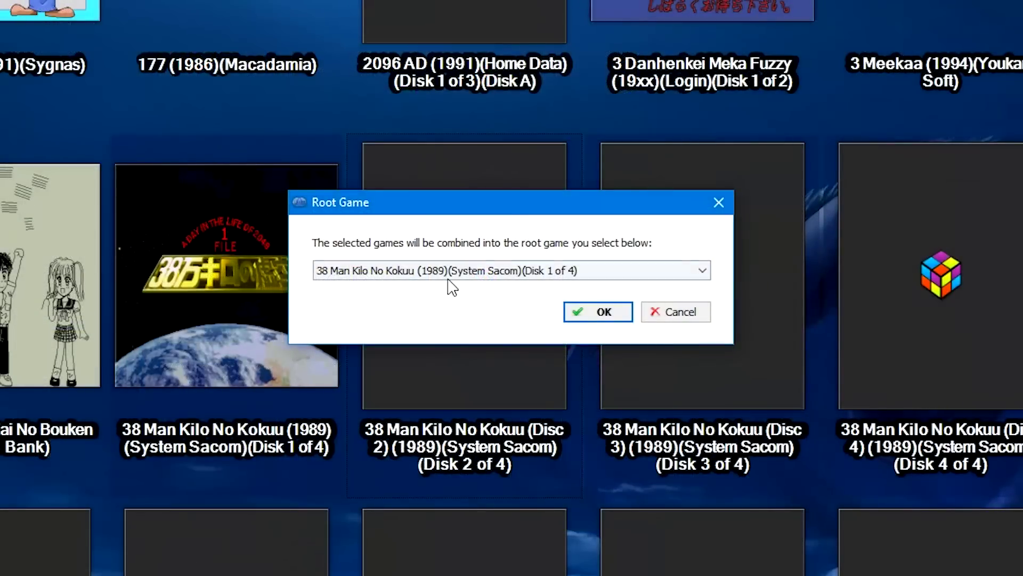
left_click(449, 278)
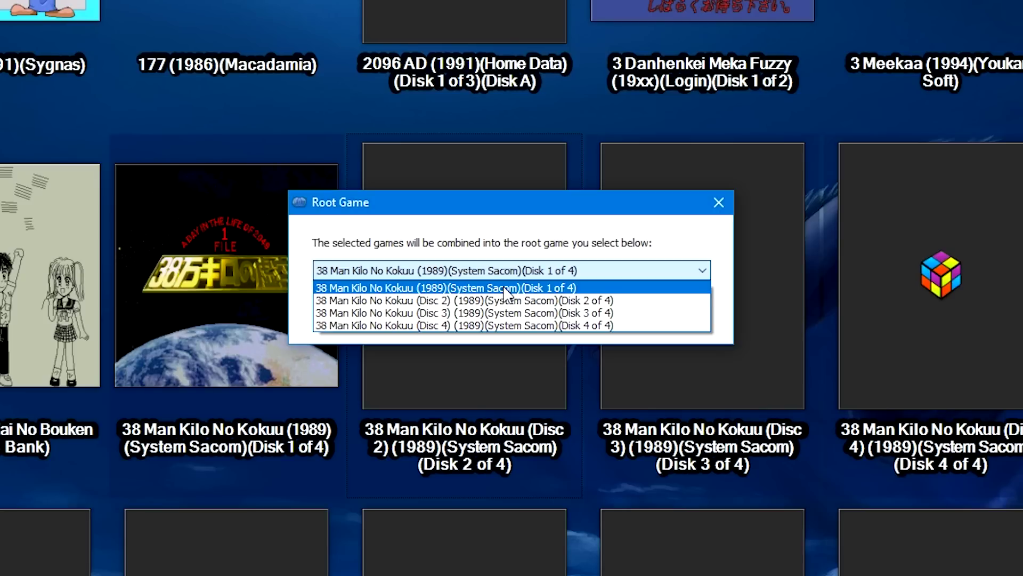
left_click(505, 288)
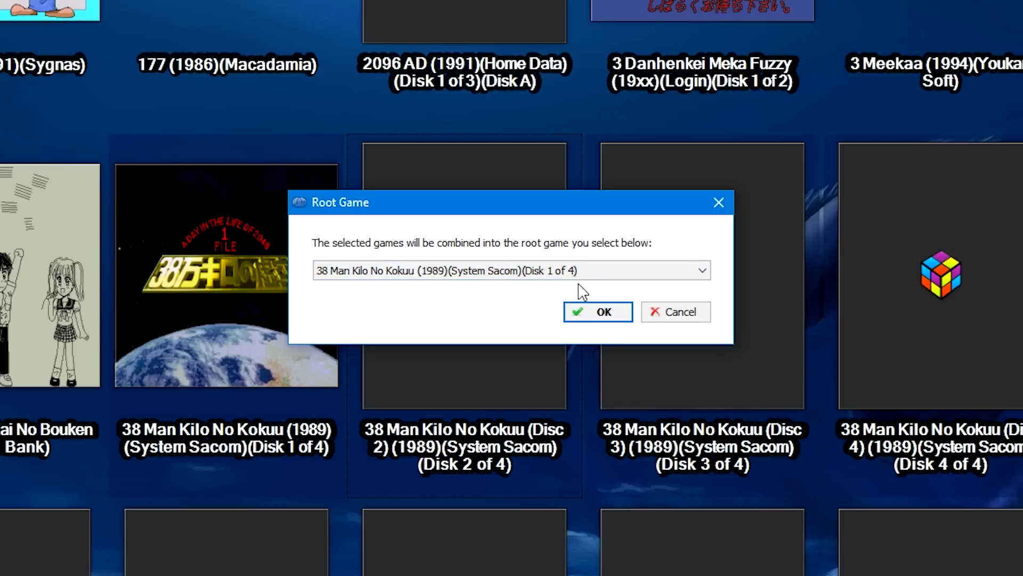
left_click(602, 313)
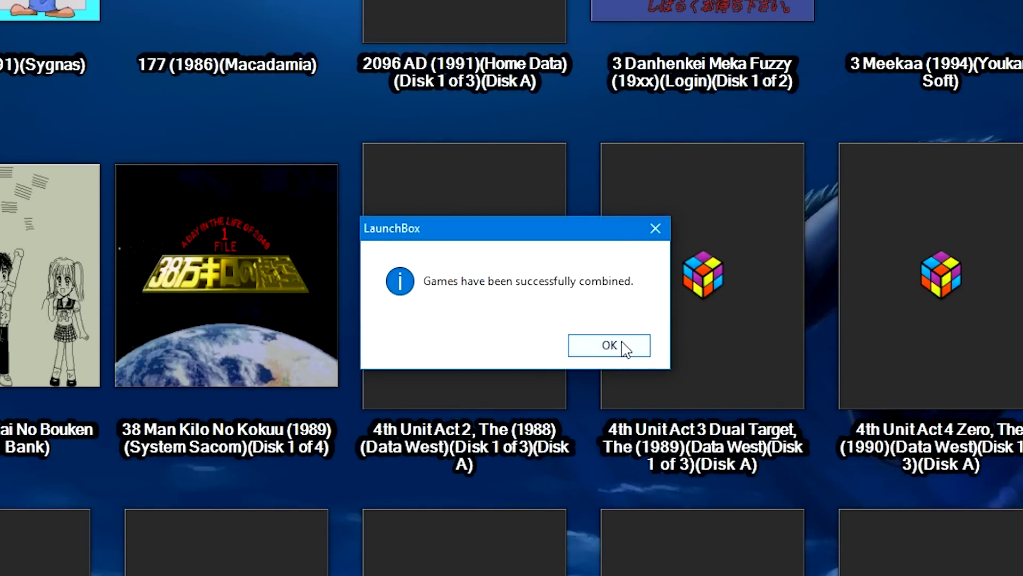
left_click(624, 347)
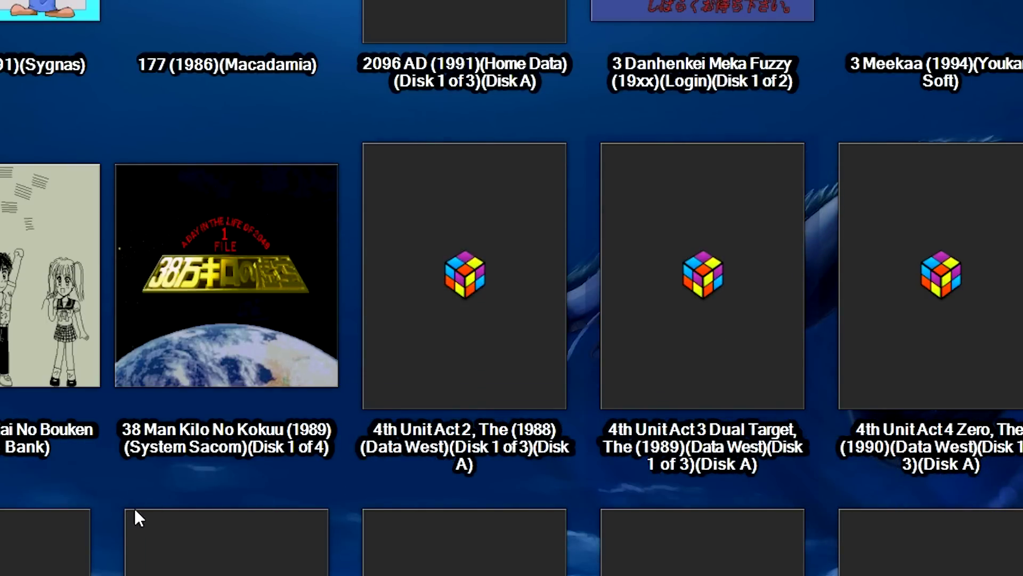
Check which disk versions the combined 38 Man Kilo No Kokuu game offers for play
mouse_move(136, 510)
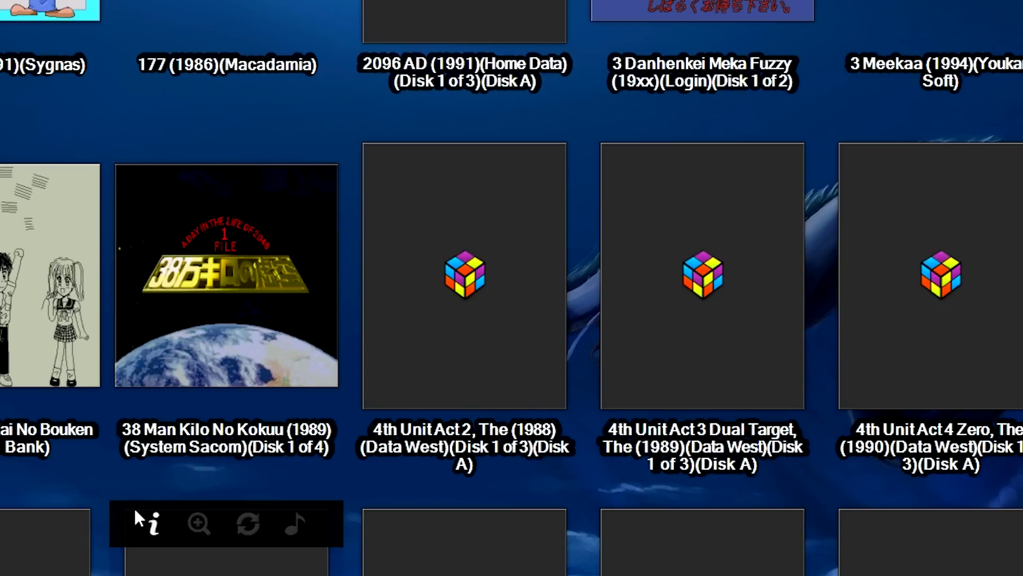
mouse_move(229, 277)
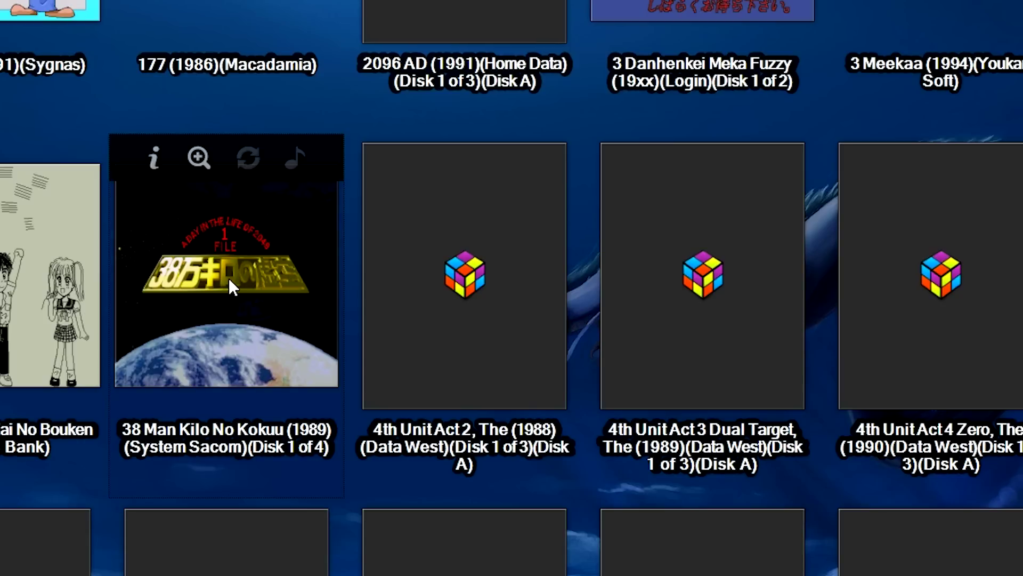
right_click(252, 254)
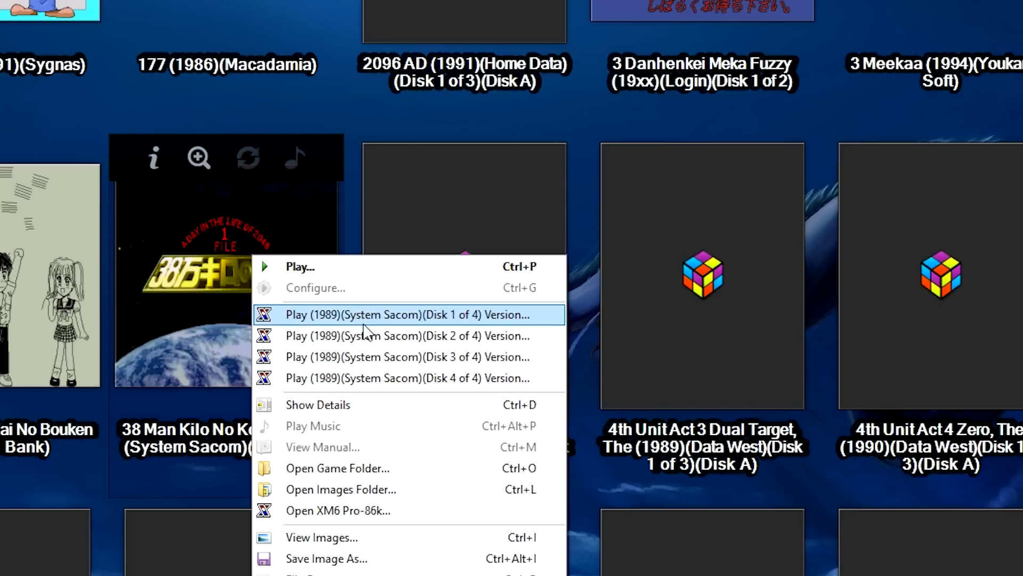
left_click(200, 277)
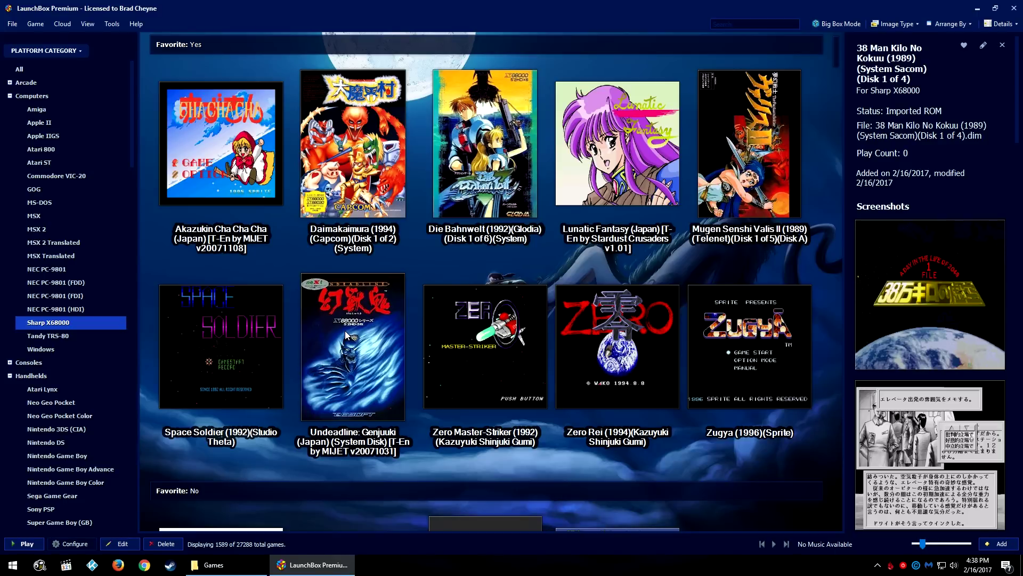
Open the audit of the Sharp X68000 platform and select the four duplicate A Ressha De Ikou II Gentei Okaidoku Han rows as a range
left_click(112, 23)
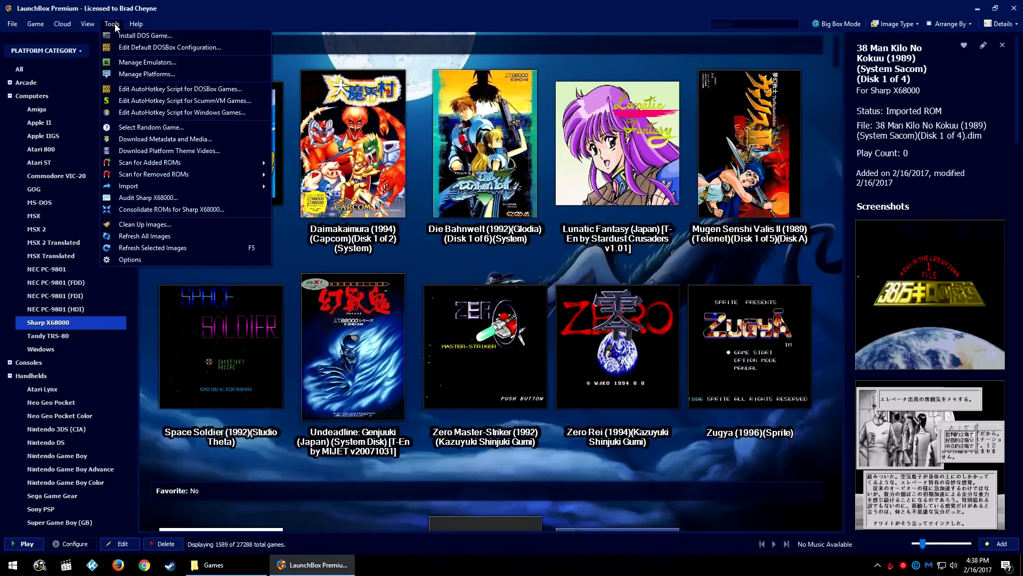
left_click(142, 198)
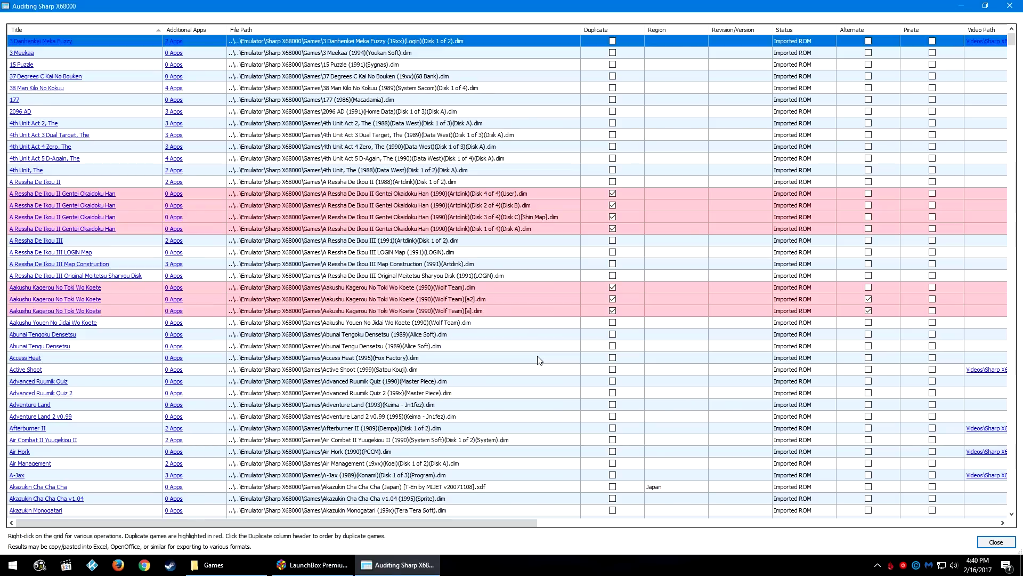
left_click(134, 196)
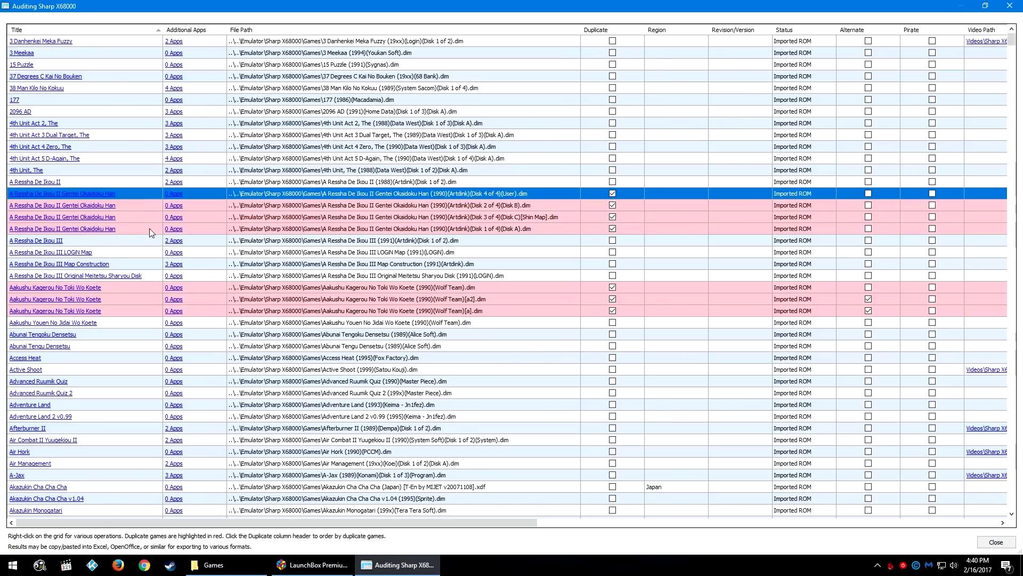
left_click(149, 228, "shift")
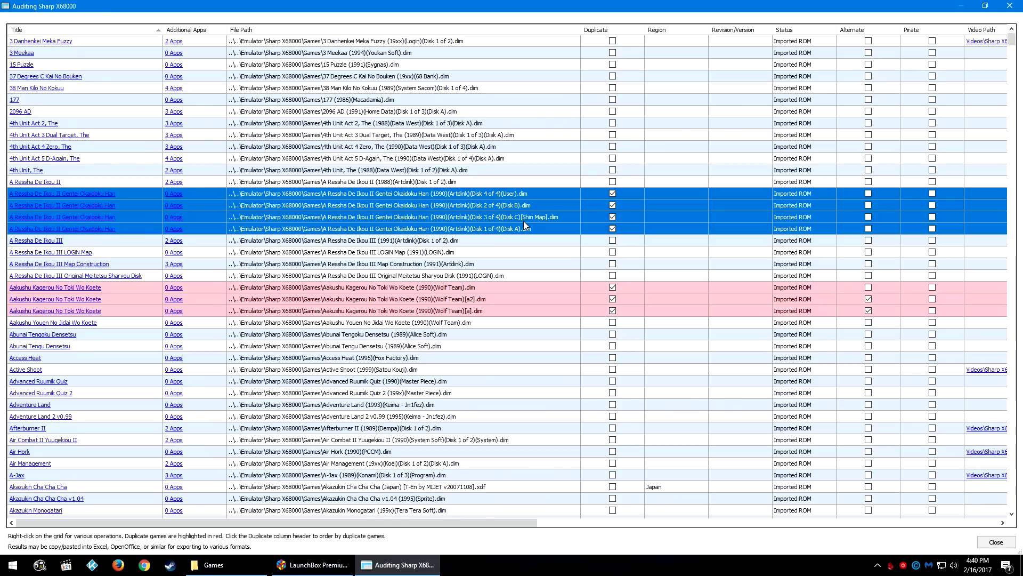
left_click(535, 192)
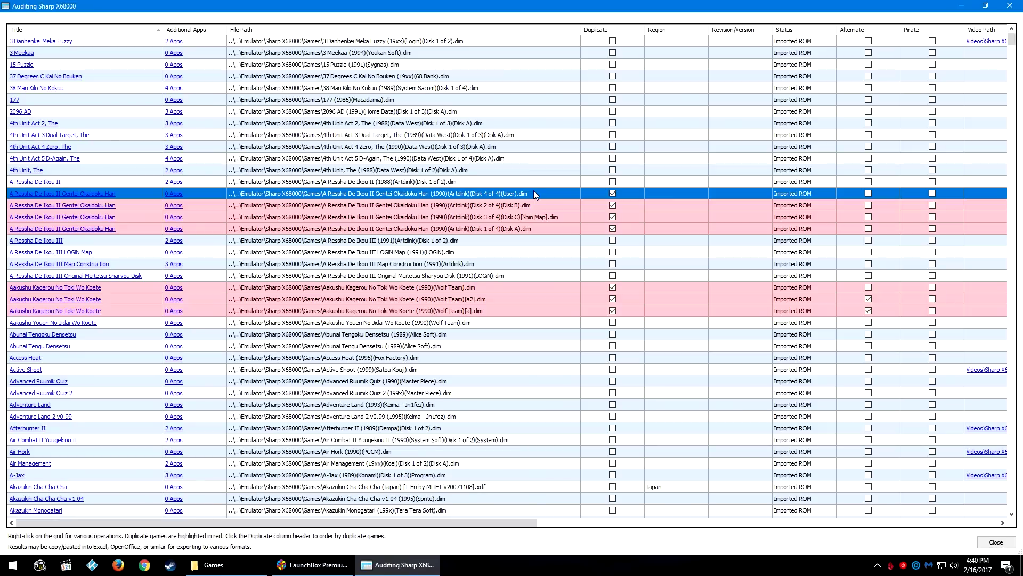
left_click(525, 229, "shift")
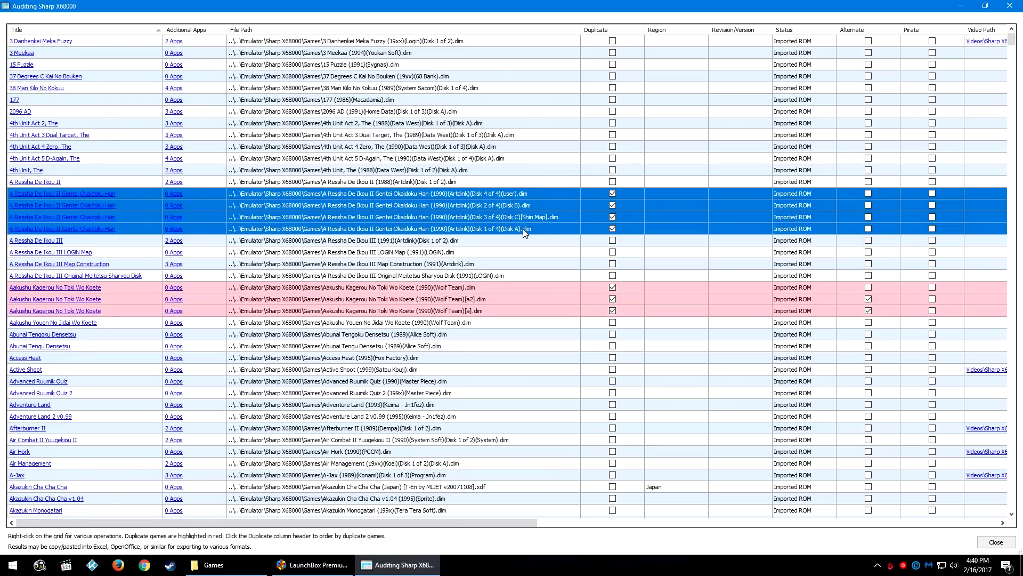
Reselect the four A Ressha De Ikou II Gentei Okaidoku Han rows and combine them with Disk 1 of 4 (Disk A) as the root game
left_click(553, 192)
left_click(546, 207, "shift")
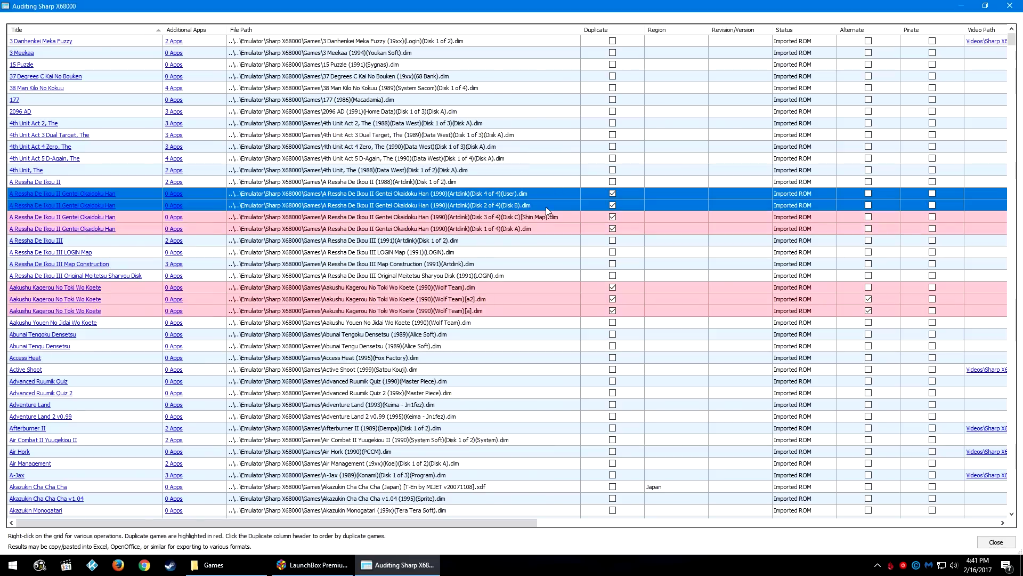
left_click(541, 217, "shift")
left_click(543, 229, "shift")
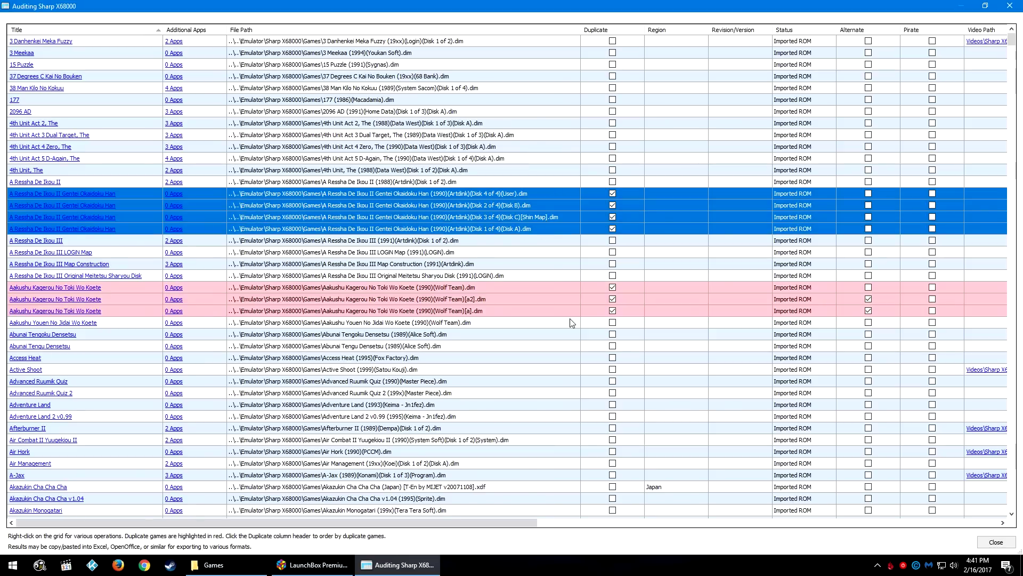
right_click(557, 198)
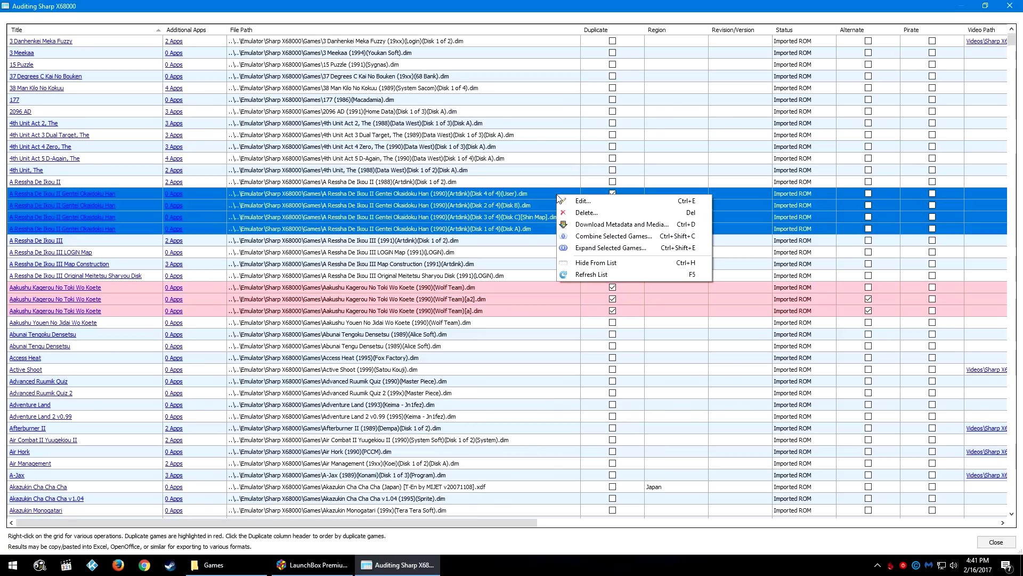
left_click(596, 241)
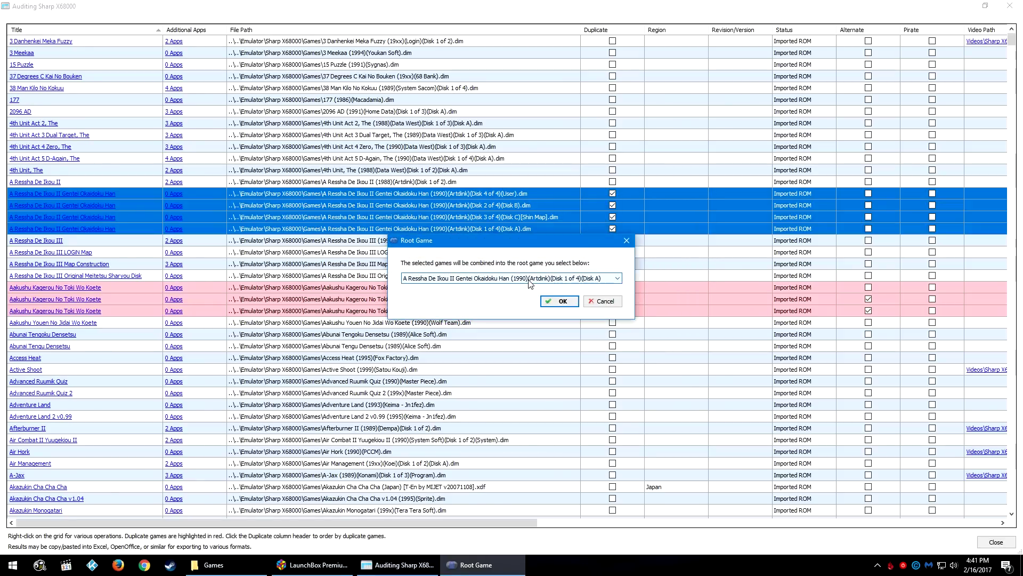
left_click(530, 278)
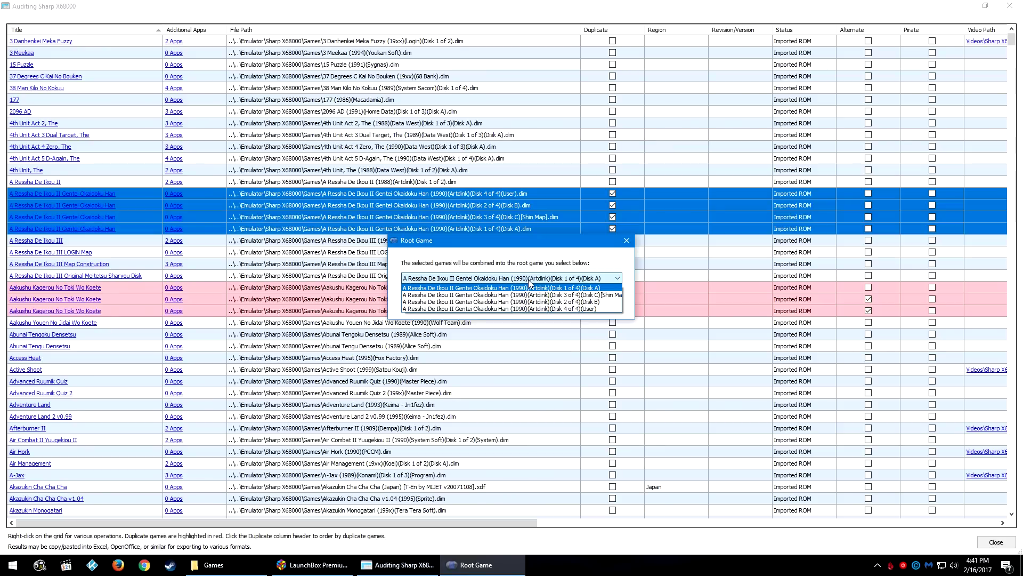
left_click(578, 290)
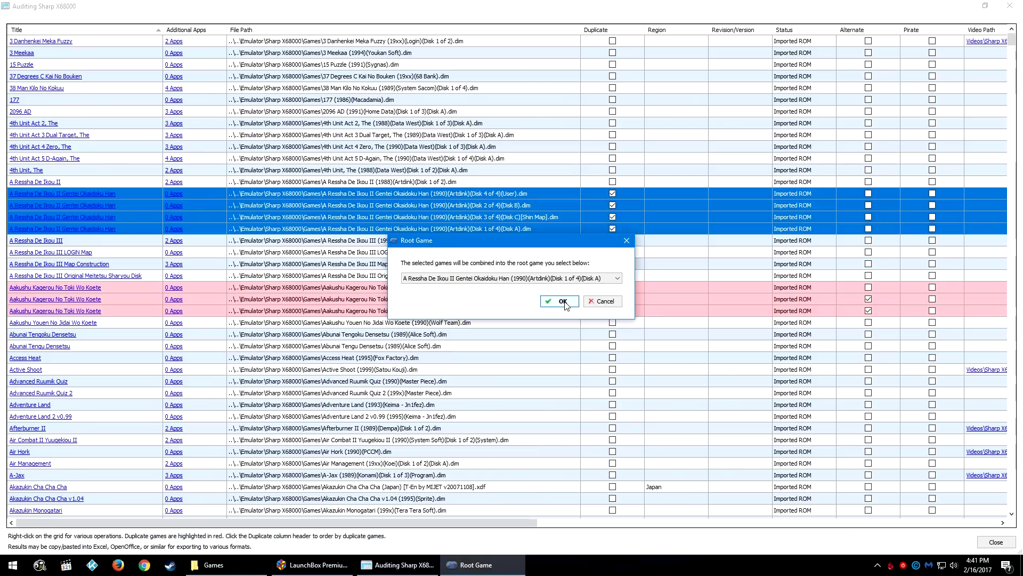
left_click(563, 302)
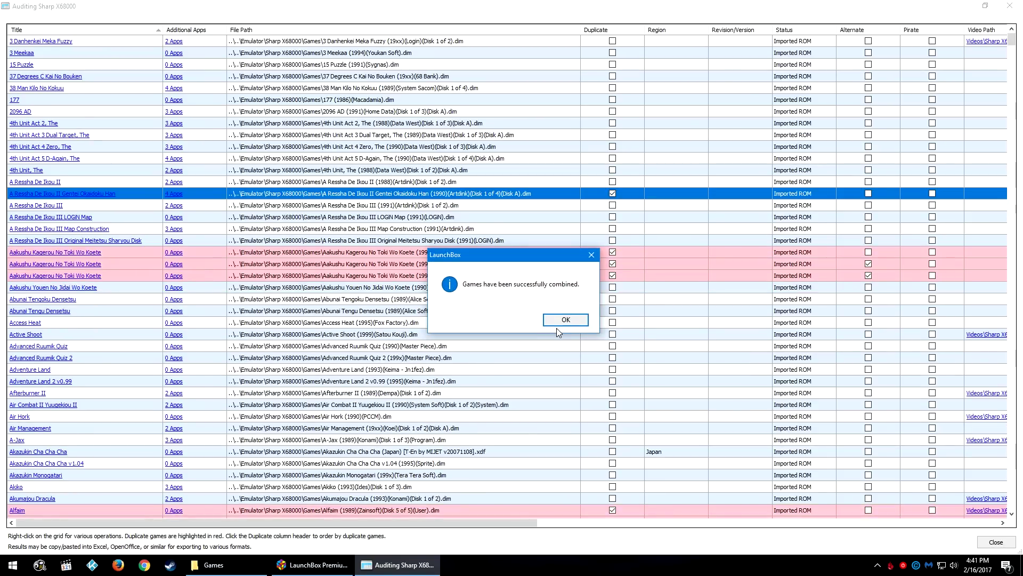
left_click(565, 320)
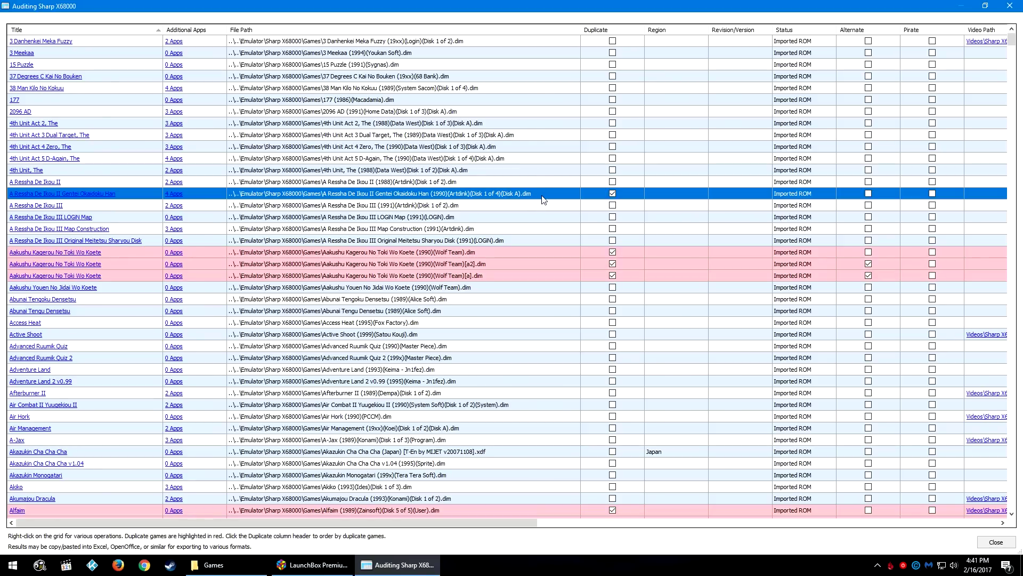
Combine the three duplicate Aakushu Kagerou No Toki Wo Koete versions, using the plain (1990)(Wolf Team) version as the root game
left_click(520, 256)
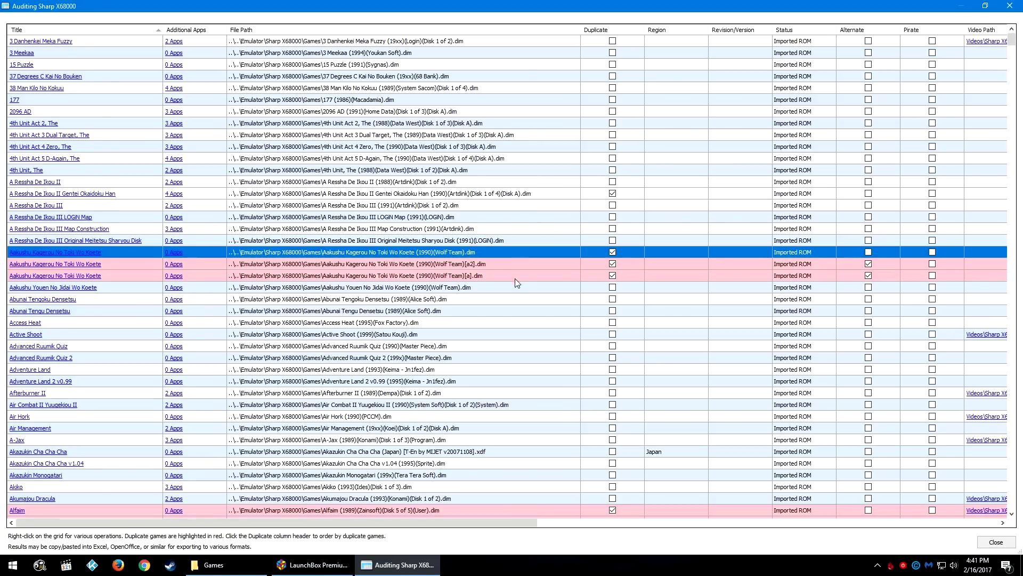
left_click(522, 275, "shift")
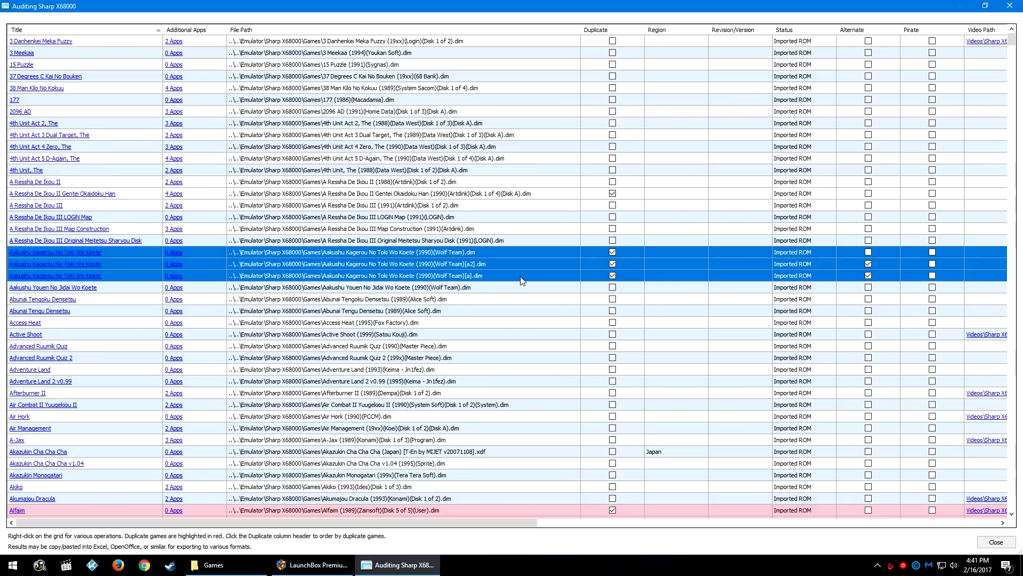
right_click(486, 256)
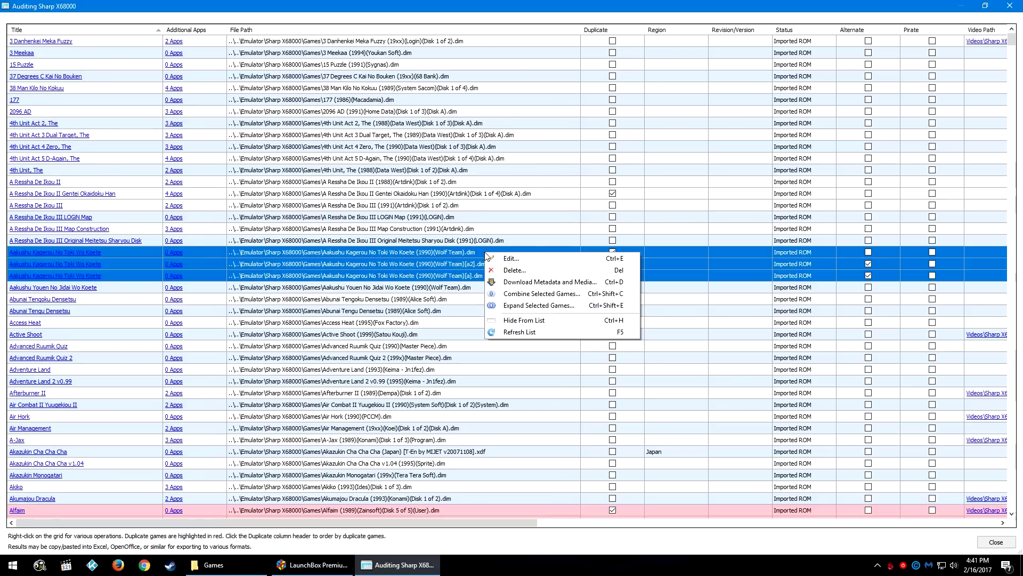
left_click(559, 293)
left_click(564, 279)
left_click(552, 302)
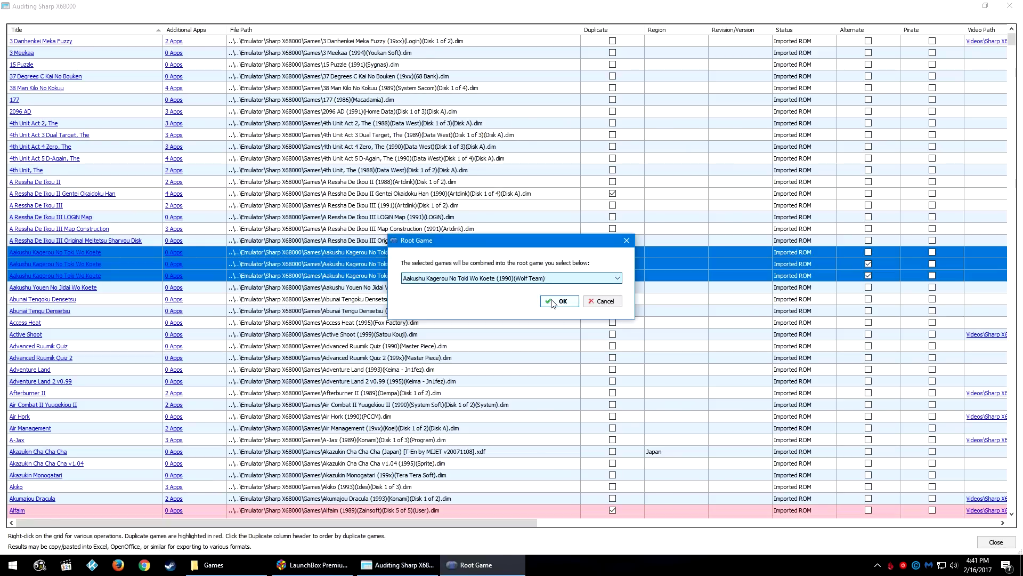
left_click(555, 301)
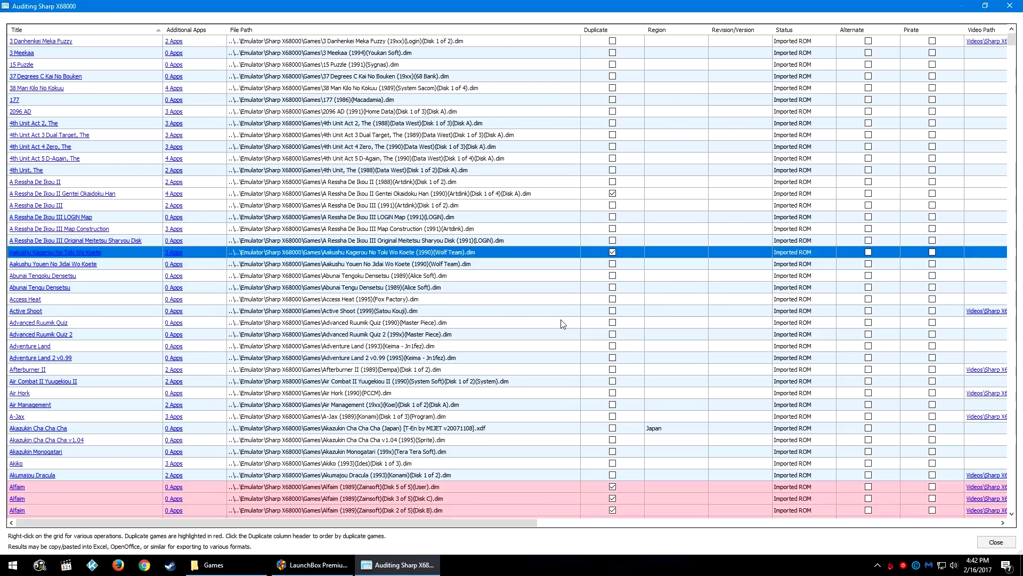
Combine the five duplicate Alfaim disks into one entry with Disk 1 of 5 (Disk A) as the root game
scroll(562, 323, "down", 3)
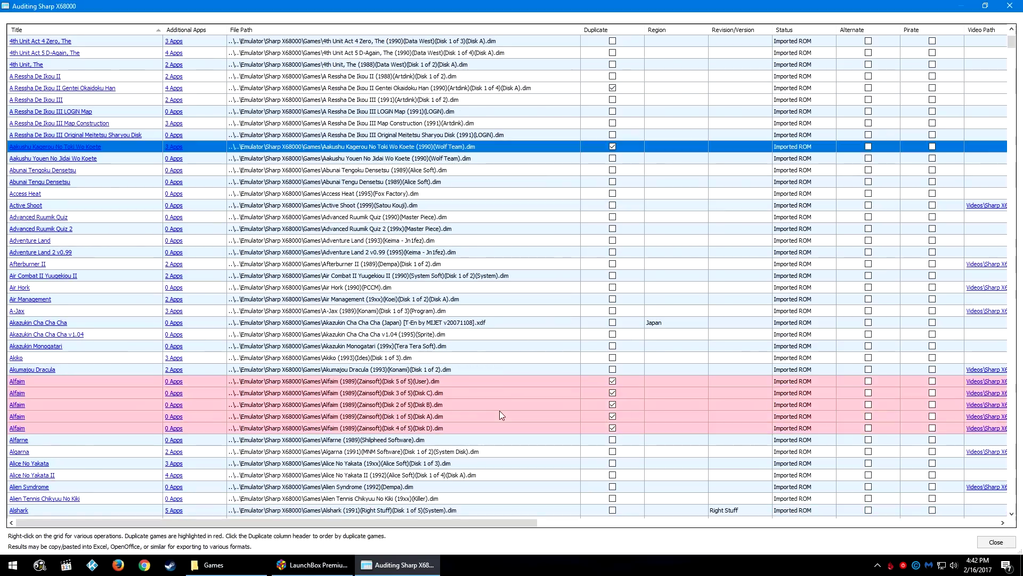
left_click(445, 427)
left_click(439, 381, "shift")
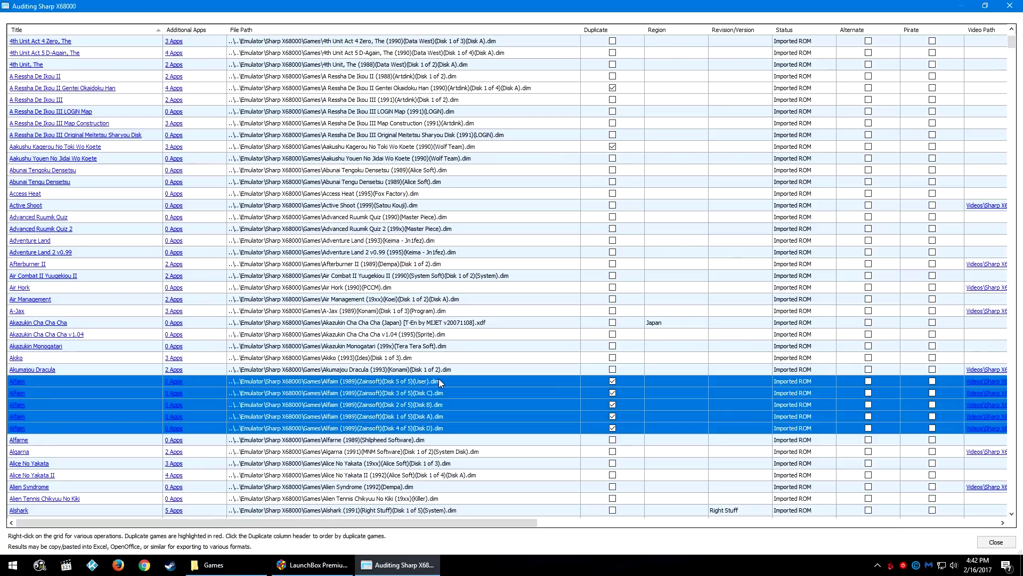
right_click(440, 380)
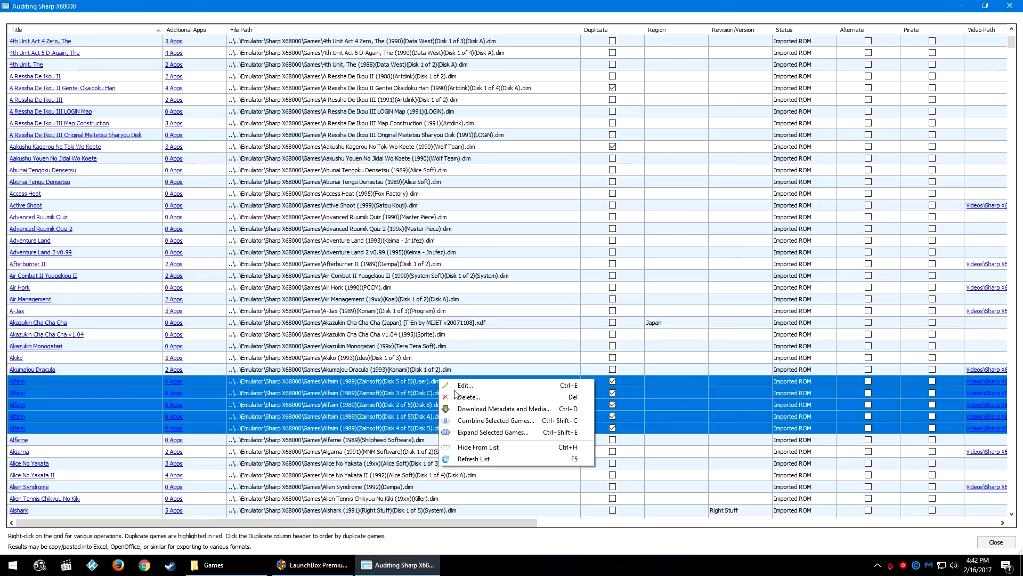
left_click(469, 421)
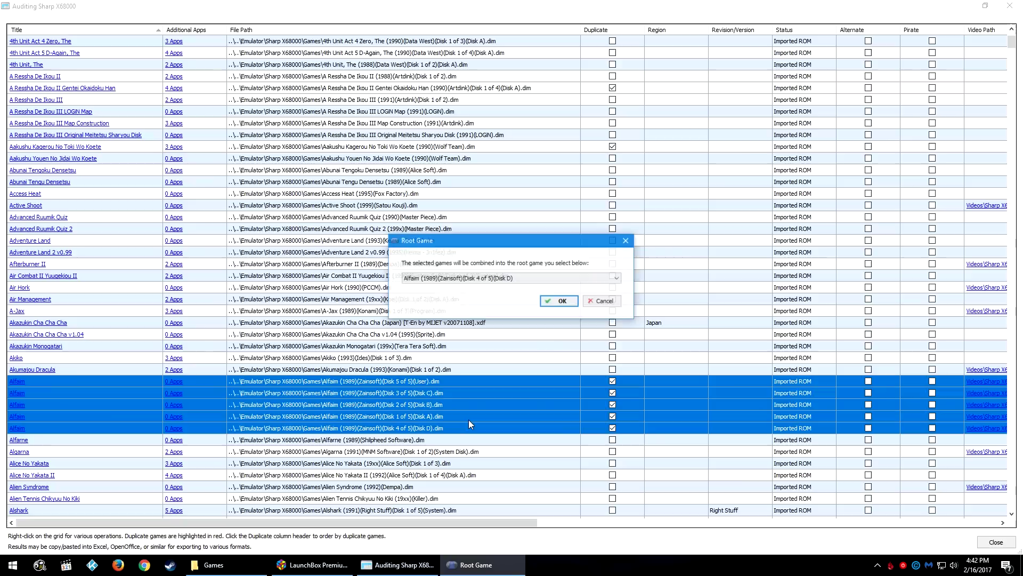
left_click(512, 279)
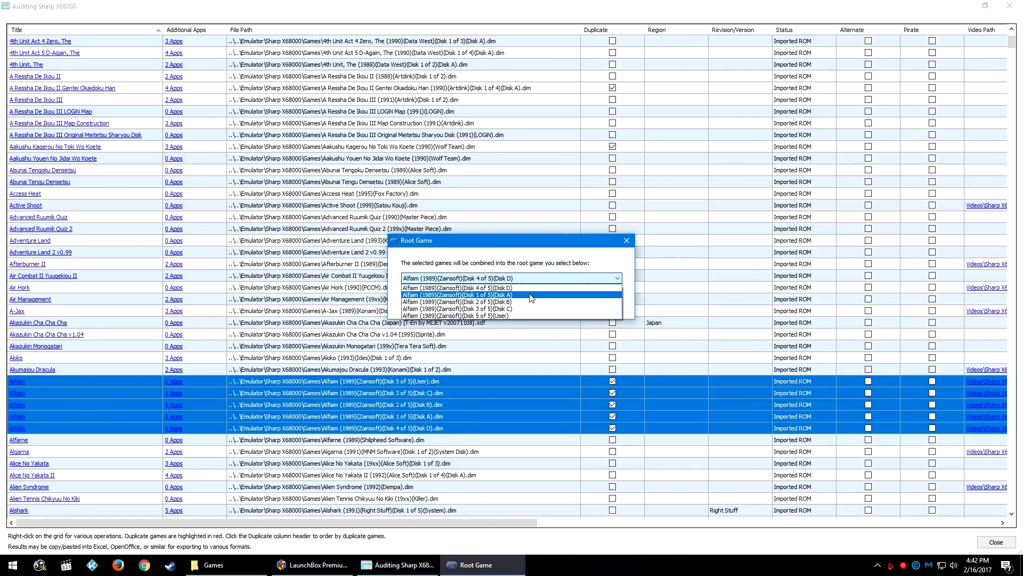
left_click(532, 295)
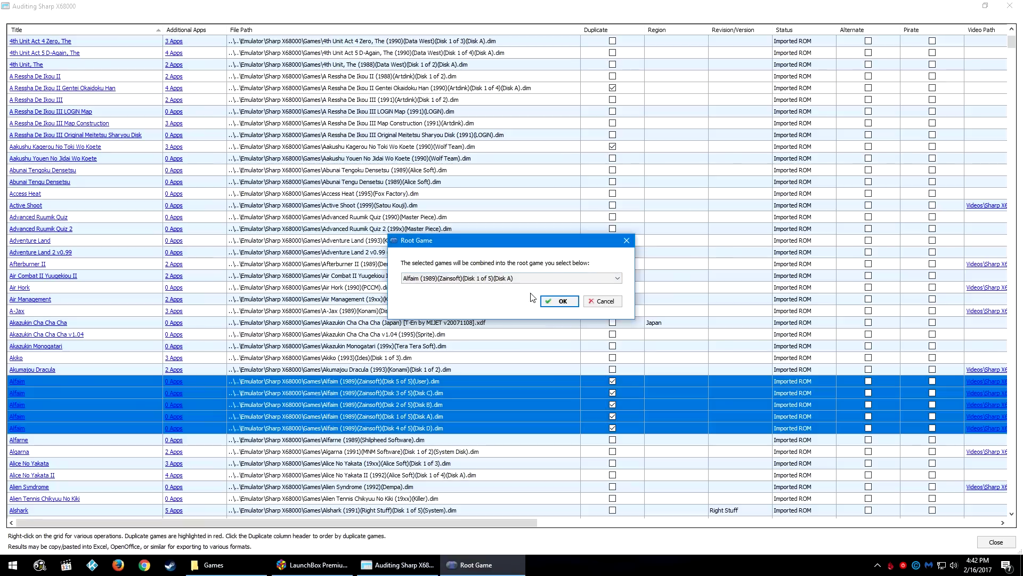
left_click(563, 301)
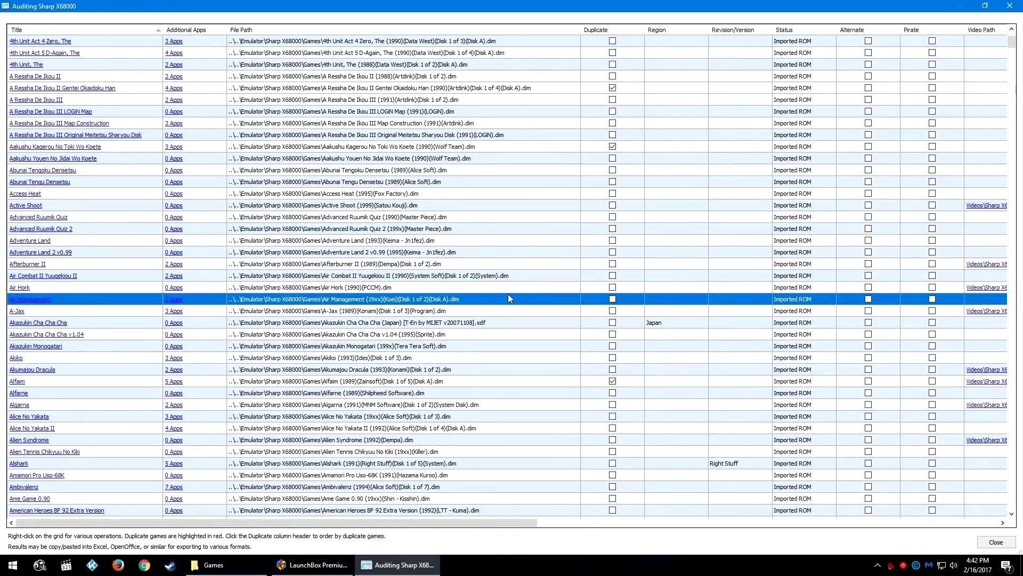
Close the Sharp X68000 audit and locate the combined 38 Man Kilo No Kokuu game in the library
left_click(995, 542)
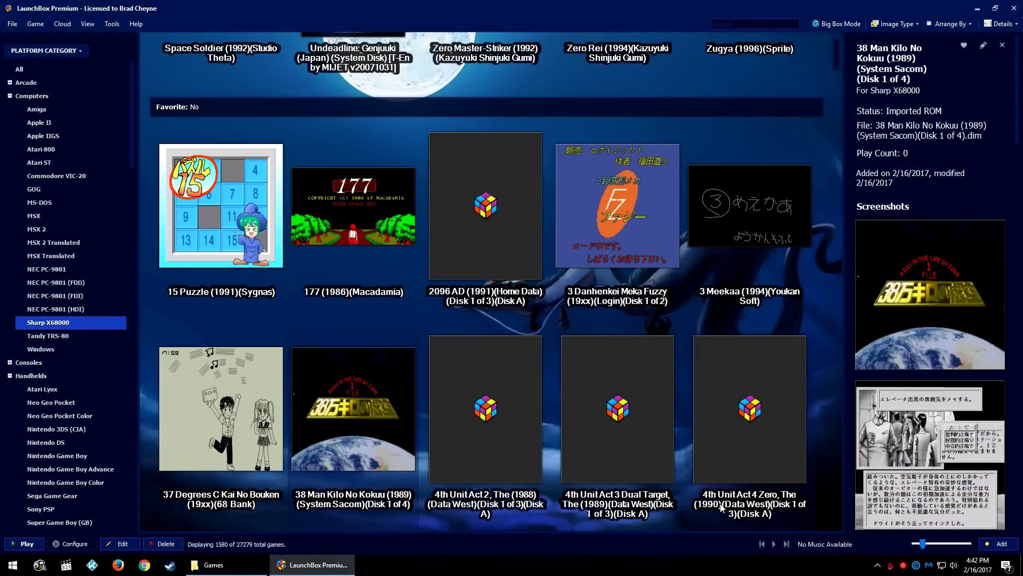
scroll(698, 442, "down", 2)
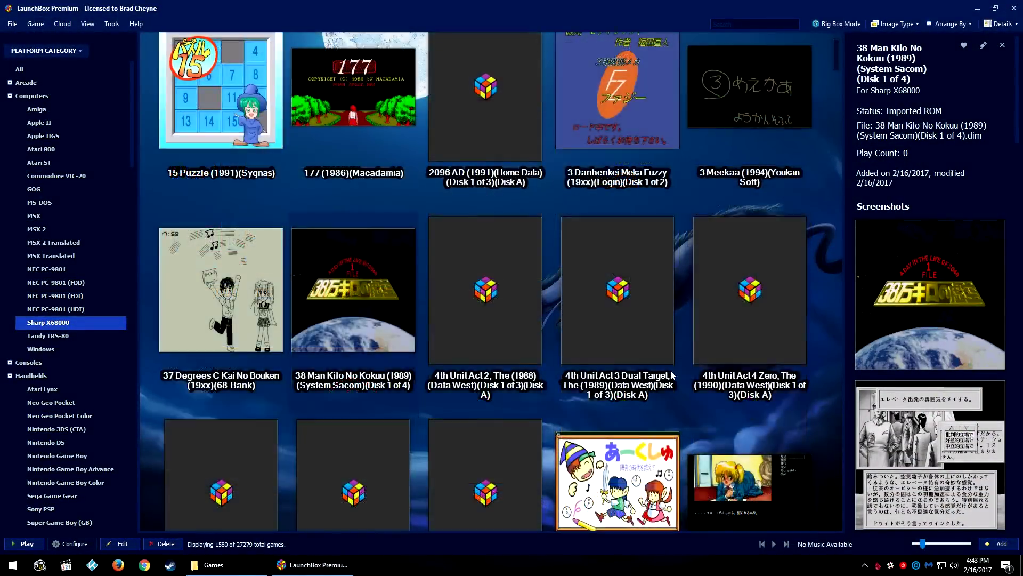
scroll(676, 373, "down", 1)
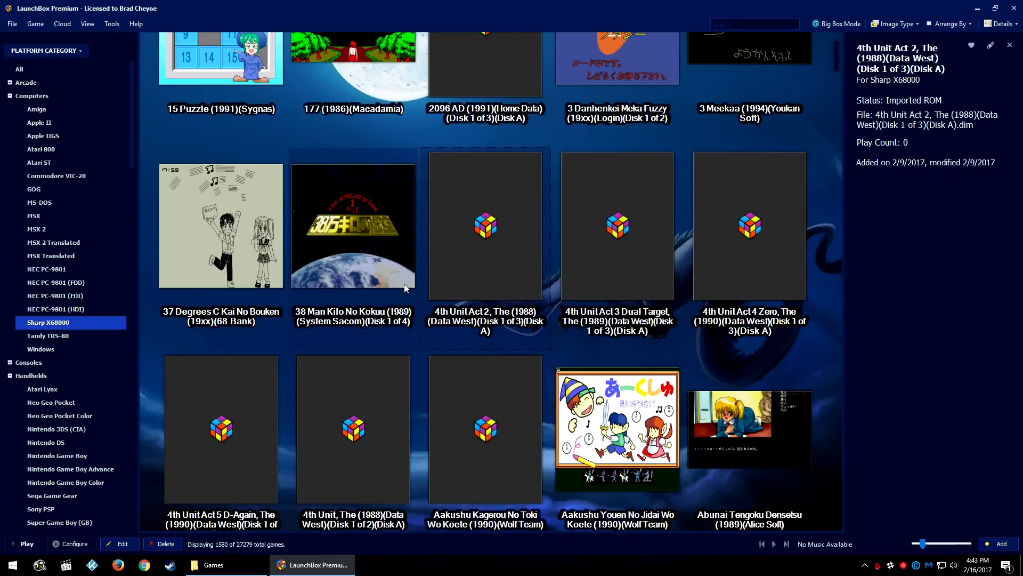
Expand the combined 38 Man Kilo No Kokuu game into separate games and inspect the Disk 4 of 4 entry
right_click(383, 233)
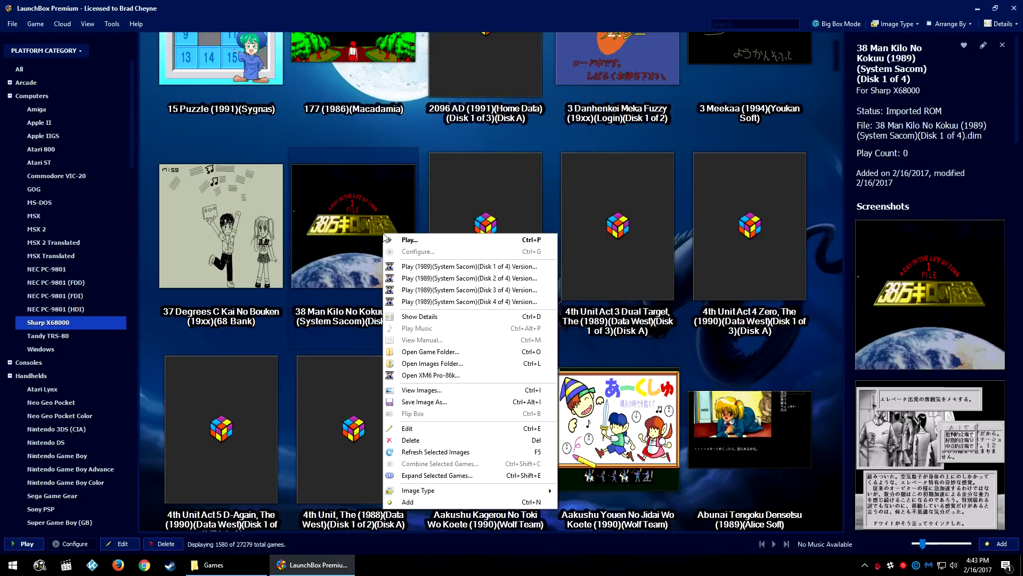
left_click(425, 475)
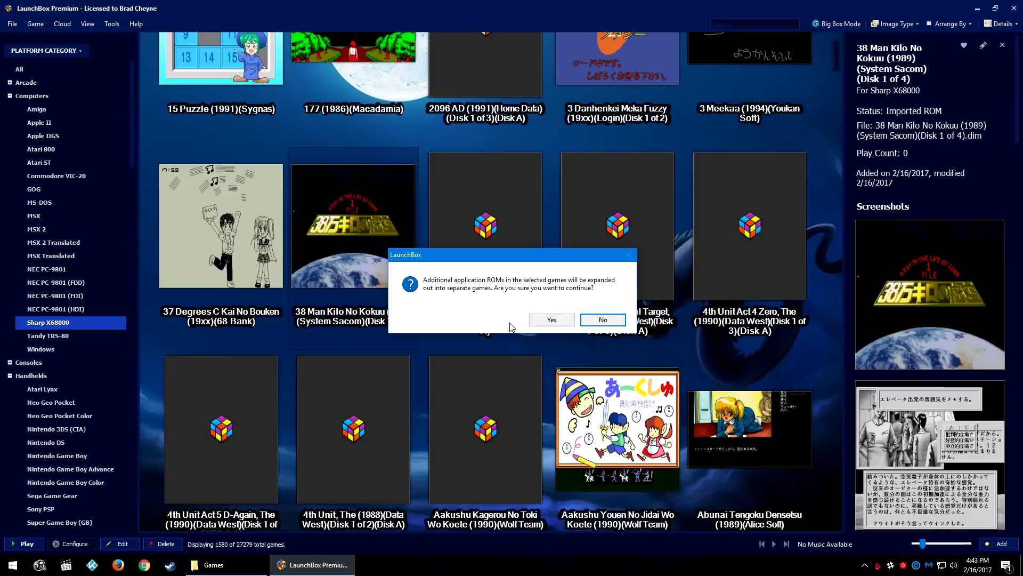
left_click(551, 320)
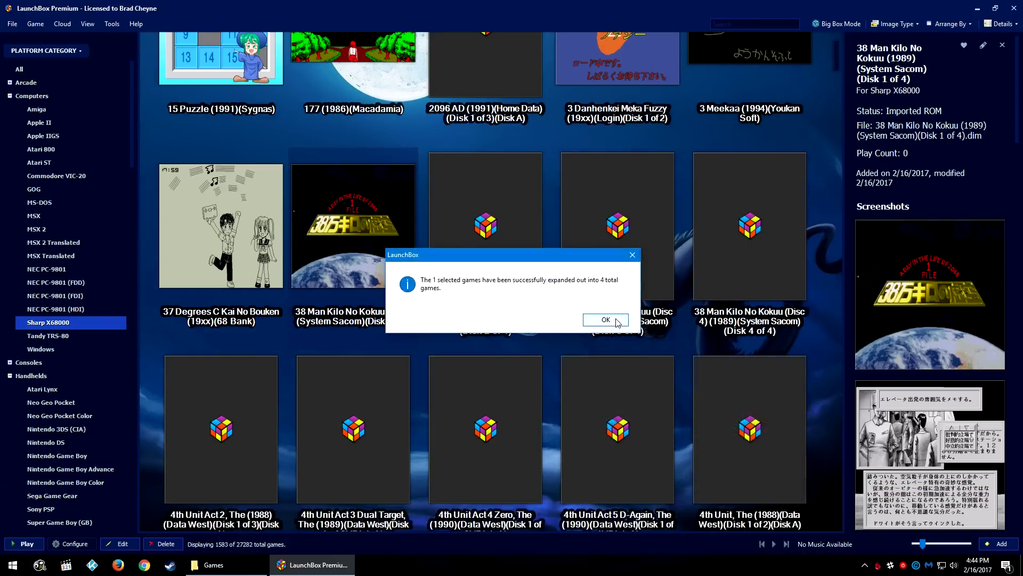
left_click(617, 322)
mouse_move(738, 383)
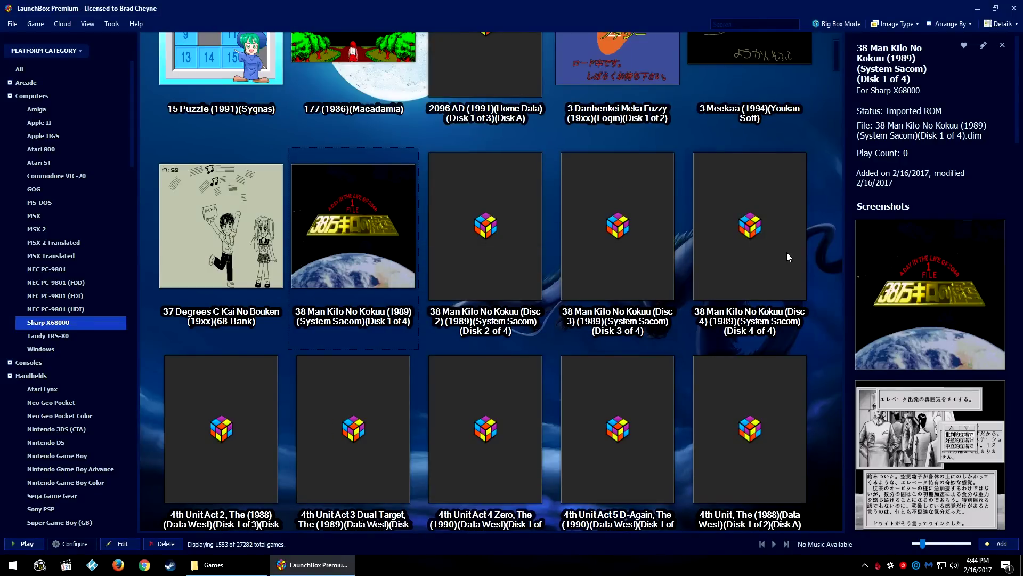
left_click(738, 245)
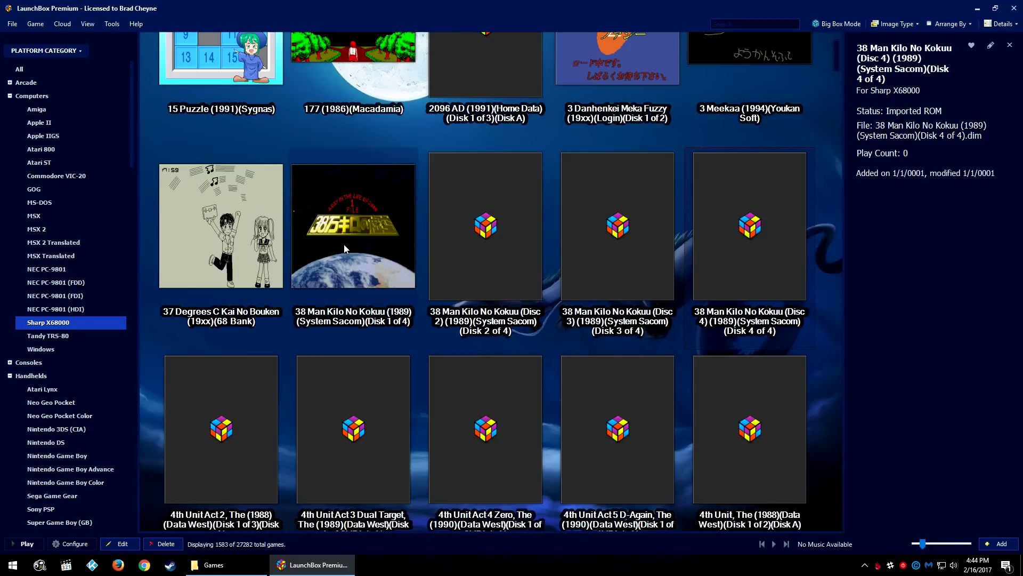
left_click(420, 232)
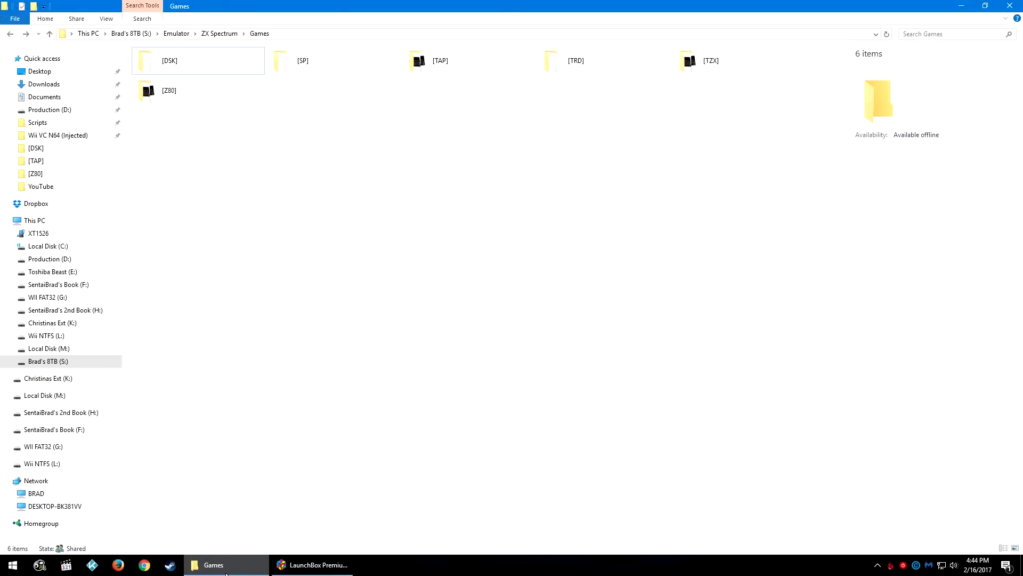
Check the full path of the ZX Spectrum Games folder in File Explorer
left_click(441, 33)
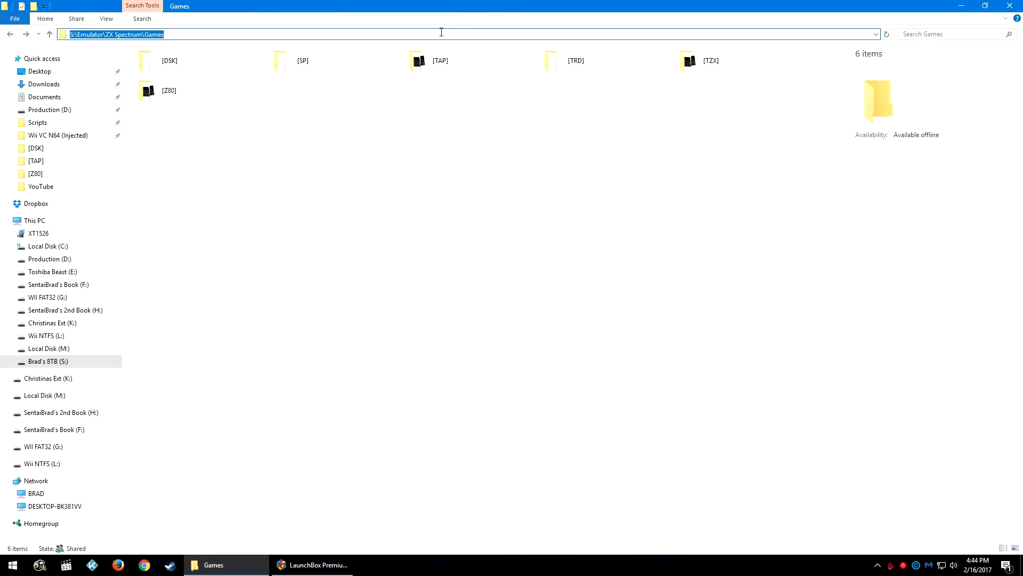
left_click(358, 221)
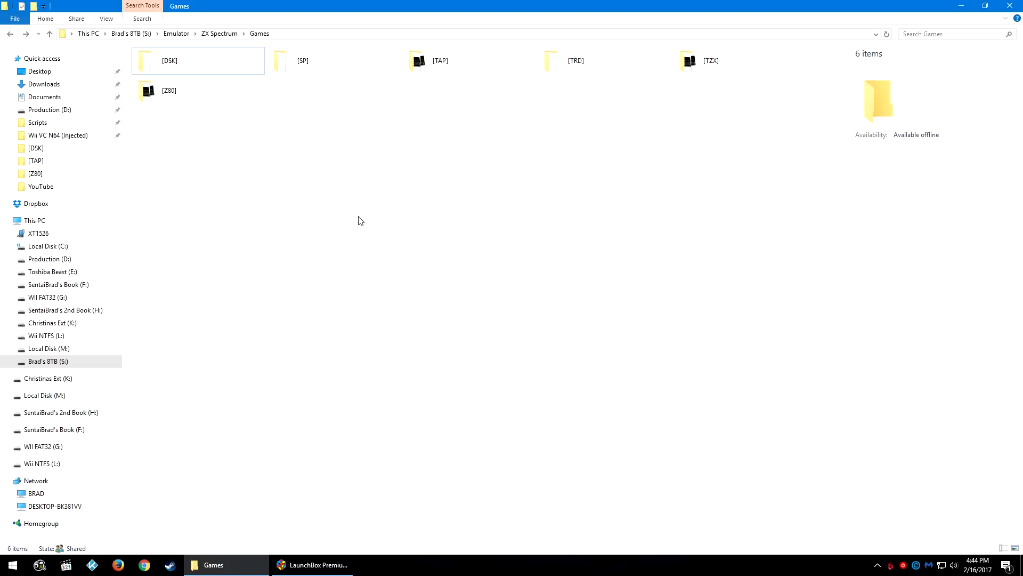
left_click(966, 8)
In LaunchBox, start a ROM file import using the folder S:\Emulator\ZX Spectrum\Games and proceed to the platform choice
left_click(111, 27)
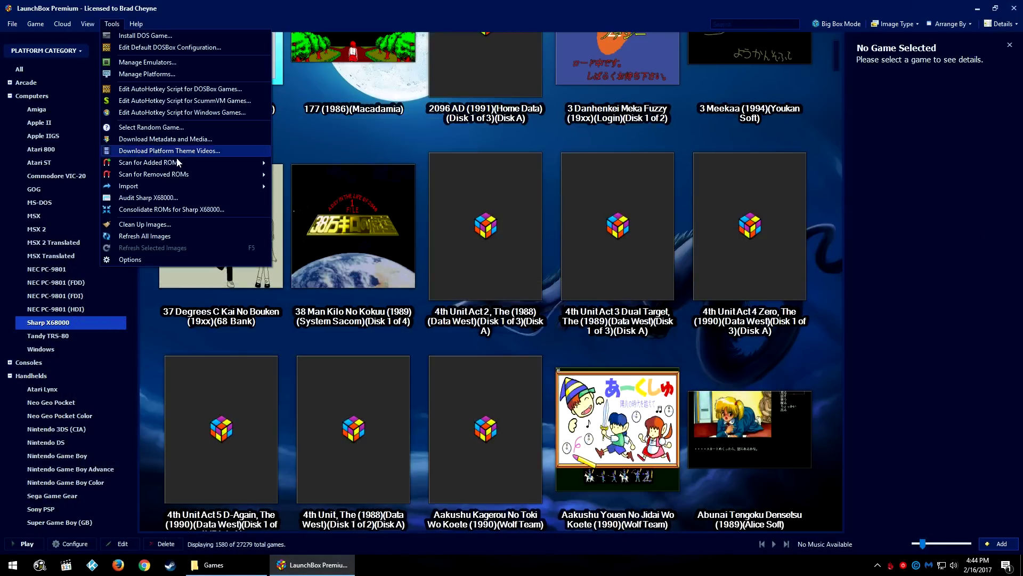
mouse_move(184, 188)
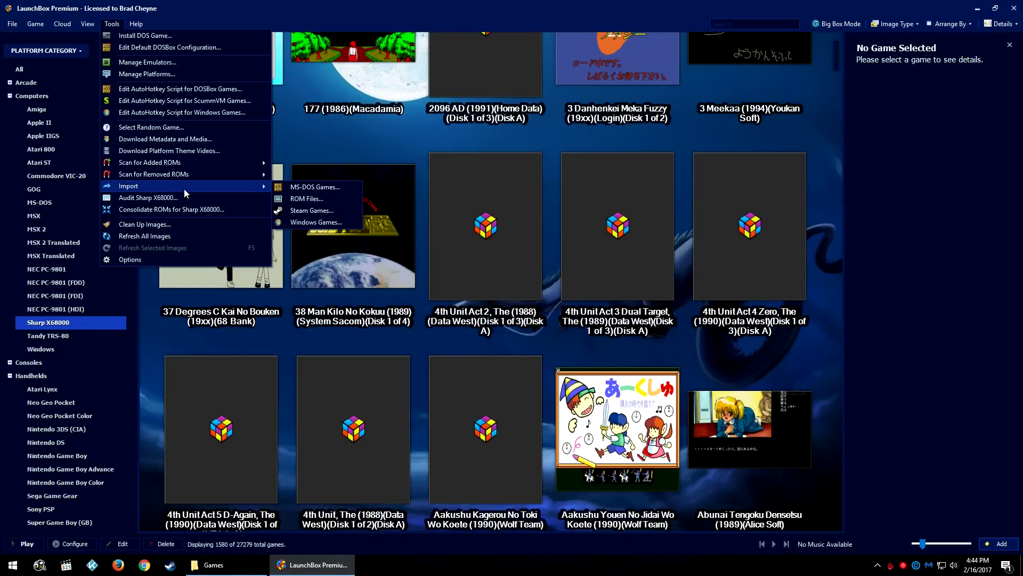
left_click(327, 199)
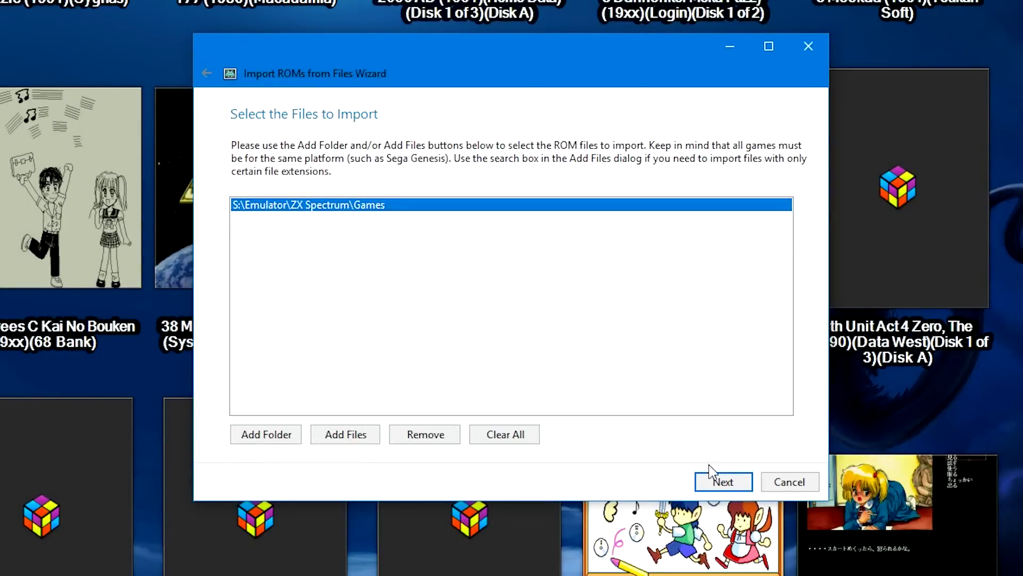
left_click(713, 484)
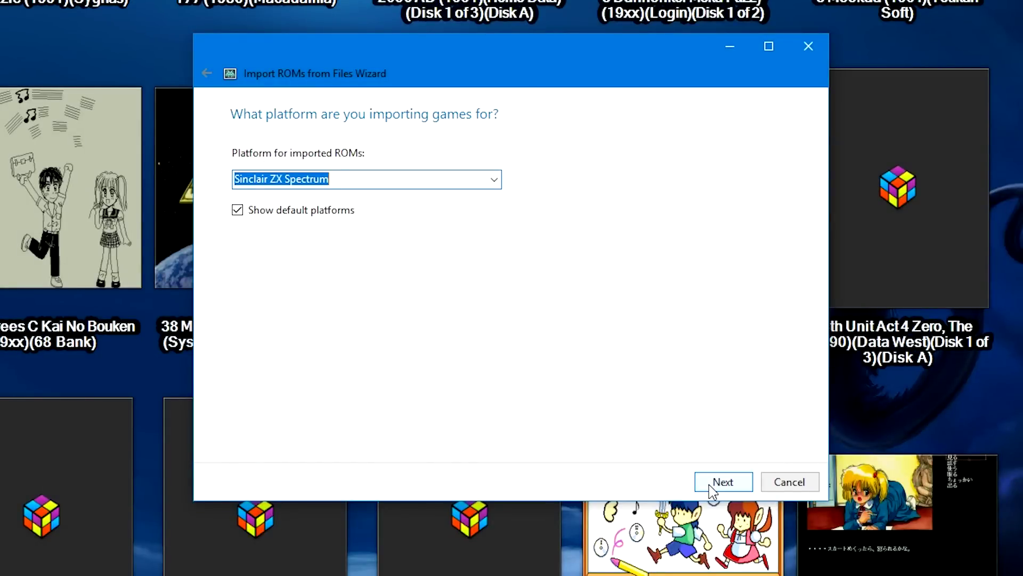
Import for the Sinclair ZX Spectrum platform using the files in their current location, with metadata searched in the LaunchBox Games Database
left_click(714, 484)
left_click(711, 484)
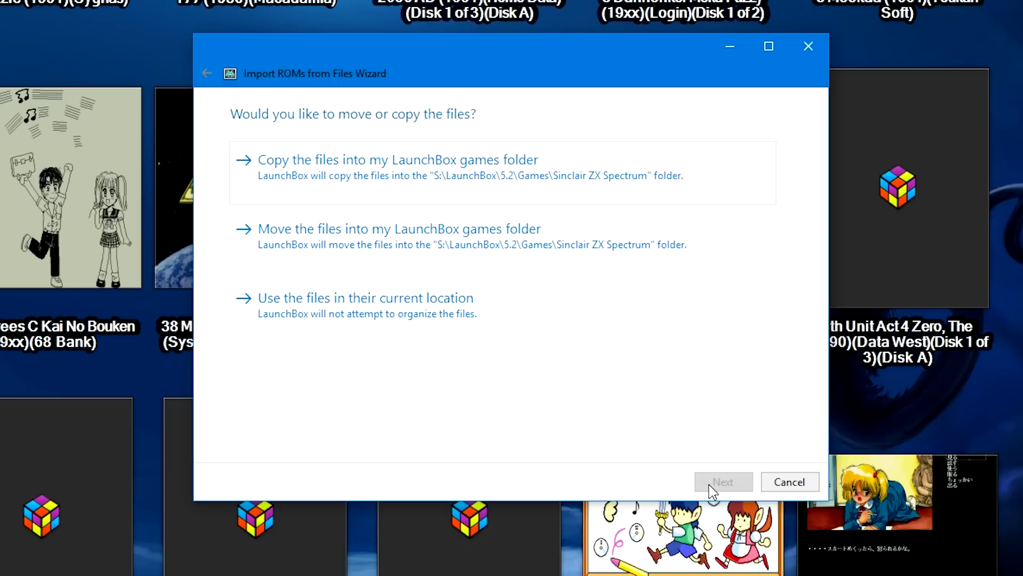
left_click(450, 315)
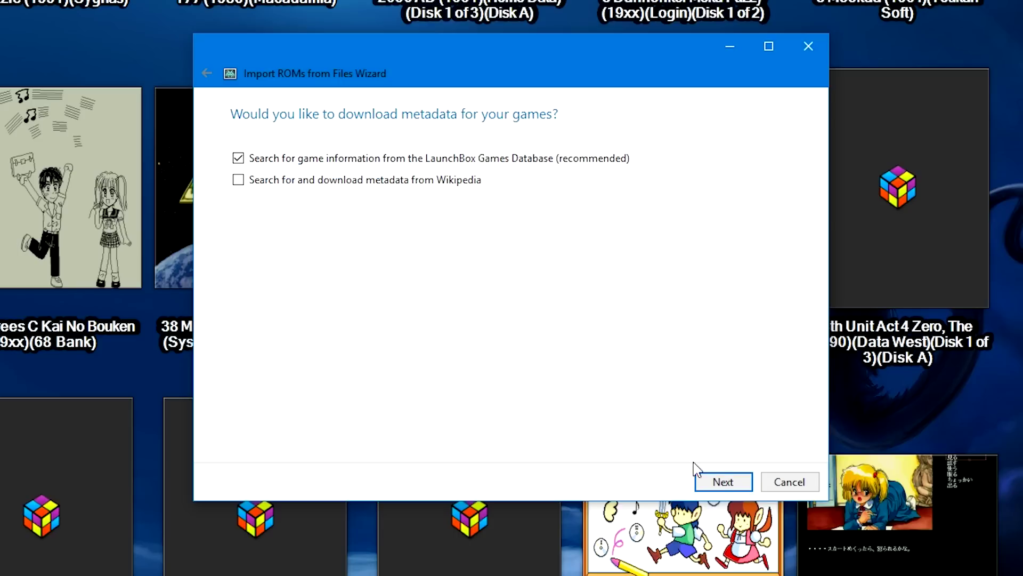
left_click(721, 481)
left_click(722, 482)
left_click(724, 484)
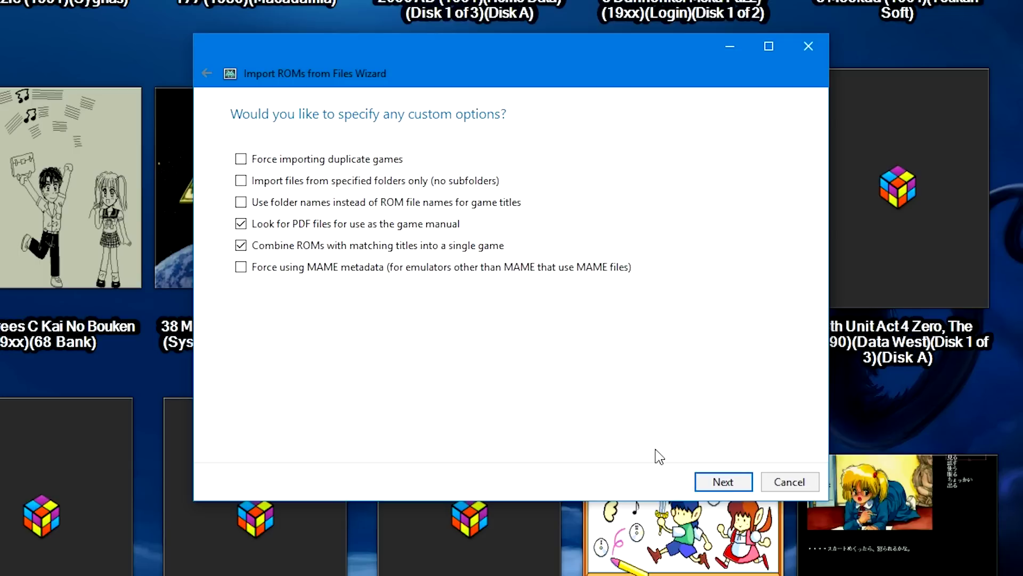
Leave combining ROMs with matching titles into a single game enabled and proceed to the list of games ready to import
left_click(348, 248)
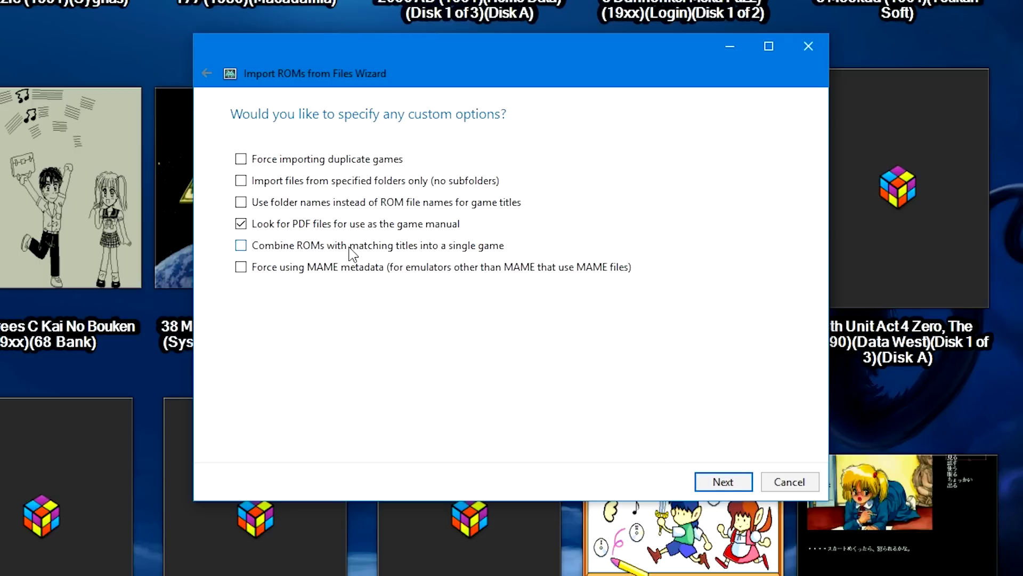
left_click(479, 250)
left_click(731, 484)
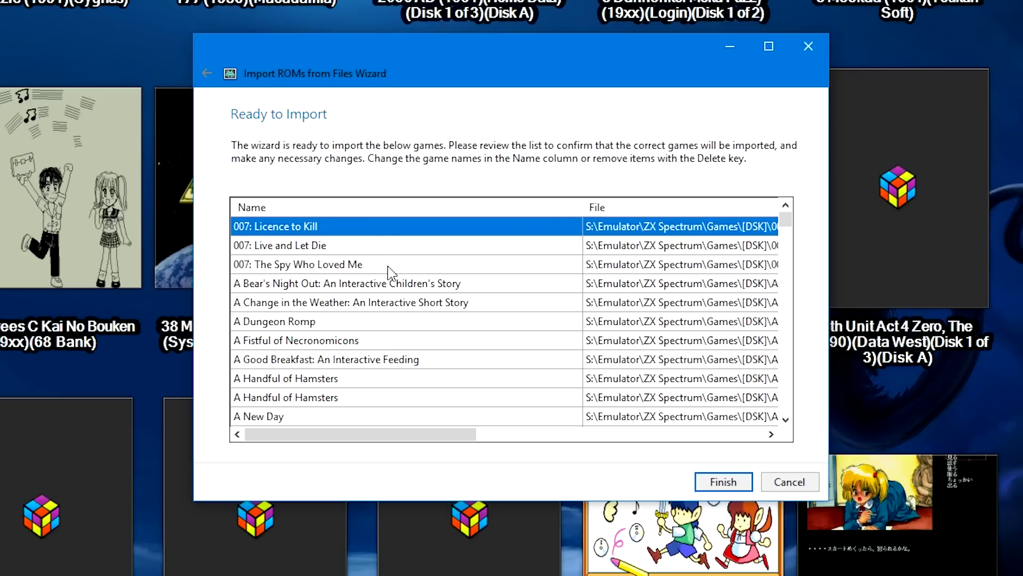
Review the list of ZX Spectrum games ready to import and start the import
scroll(384, 288, "down", 10)
mouse_move(785, 223)
left_mouse_down()
mouse_move(785, 331)
mouse_move(778, 204)
left_mouse_up()
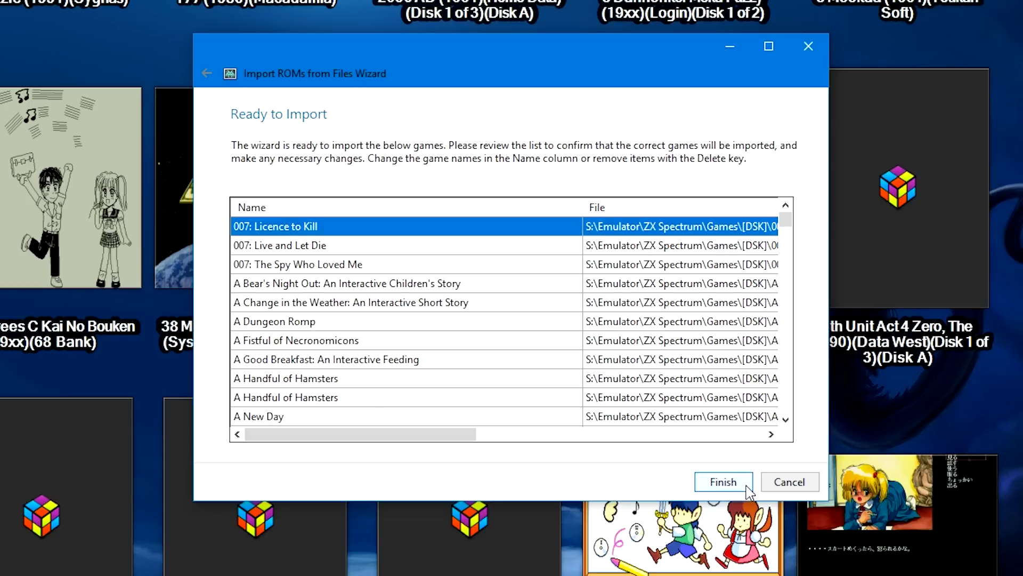
left_click(746, 485)
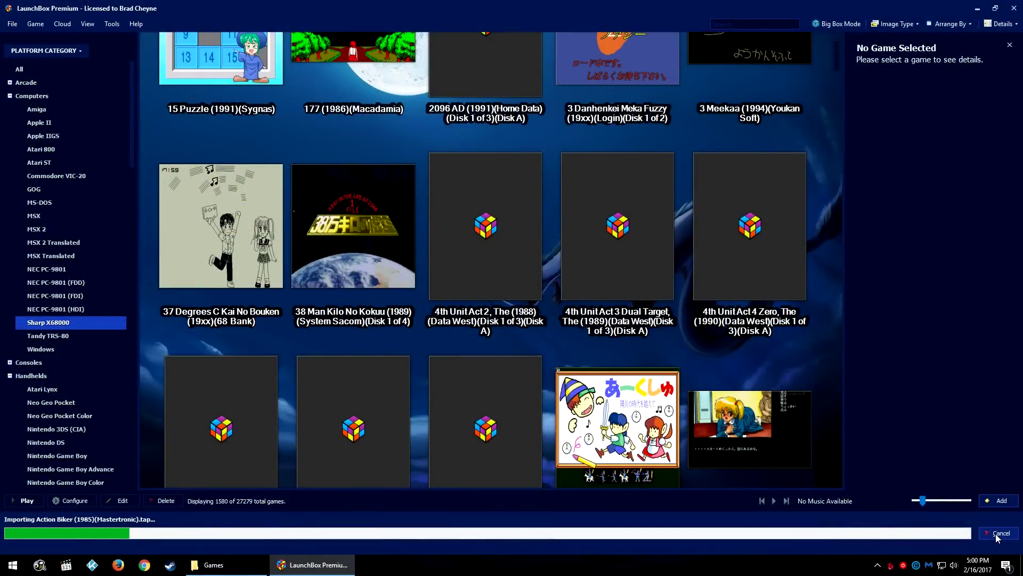
Cancel the running import and keep the games imported so far
left_click(999, 533)
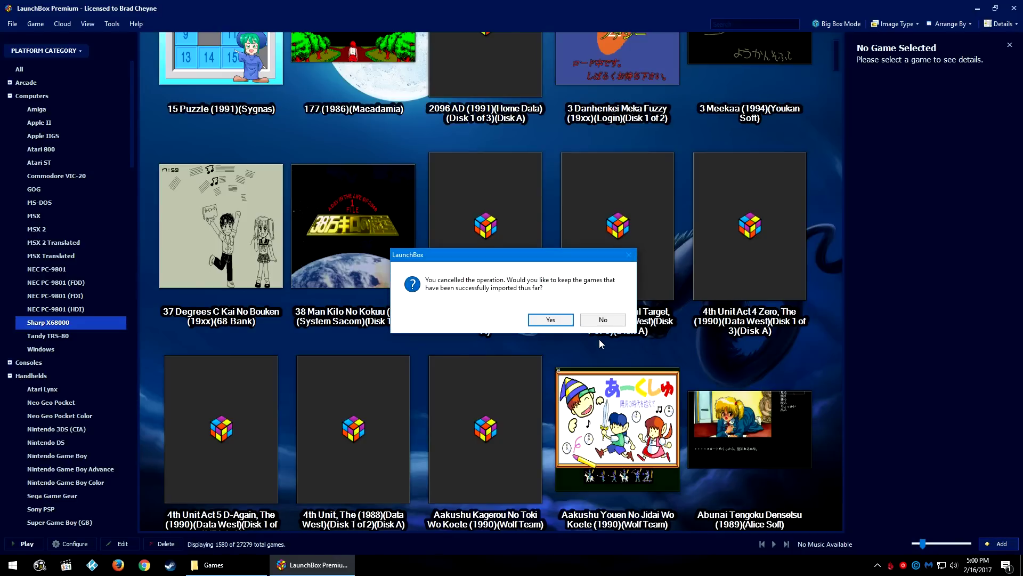
left_click(557, 322)
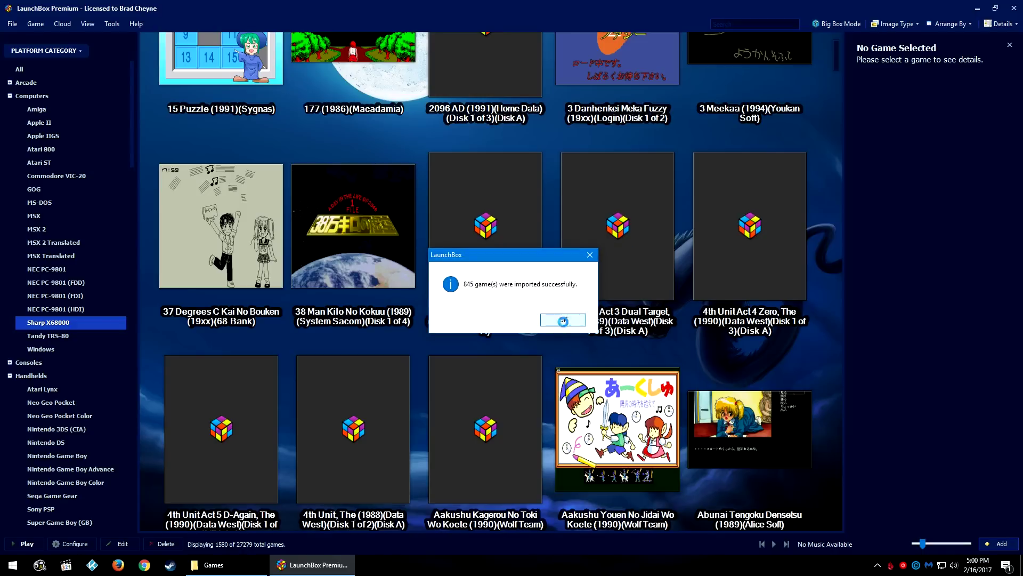
left_click(564, 322)
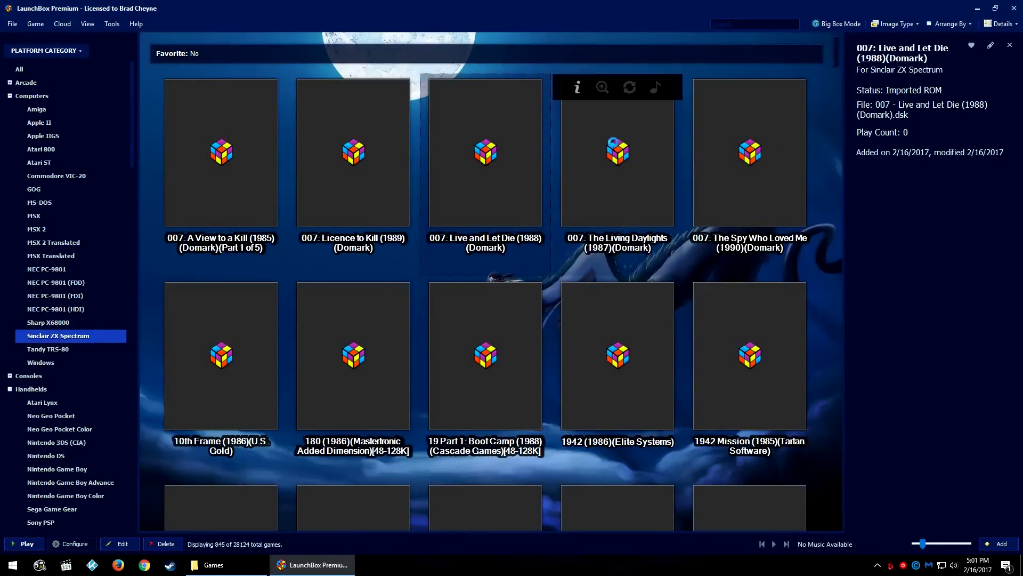
Examine the combined versions offered for 007: The Living Daylights and 007: Live and Let Die in the Sinclair ZX Spectrum library
right_click(616, 144)
left_click(610, 125)
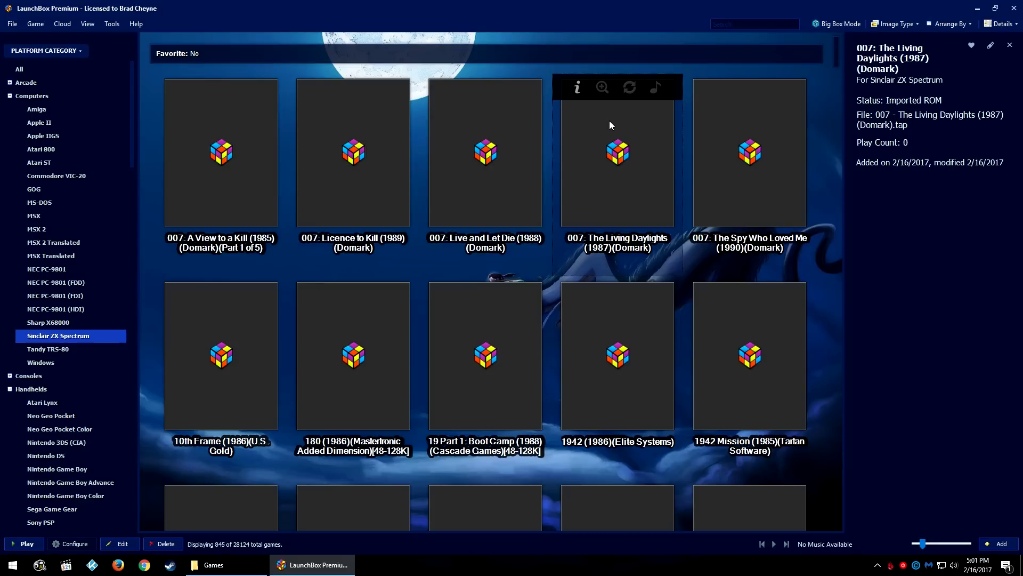
right_click(610, 125)
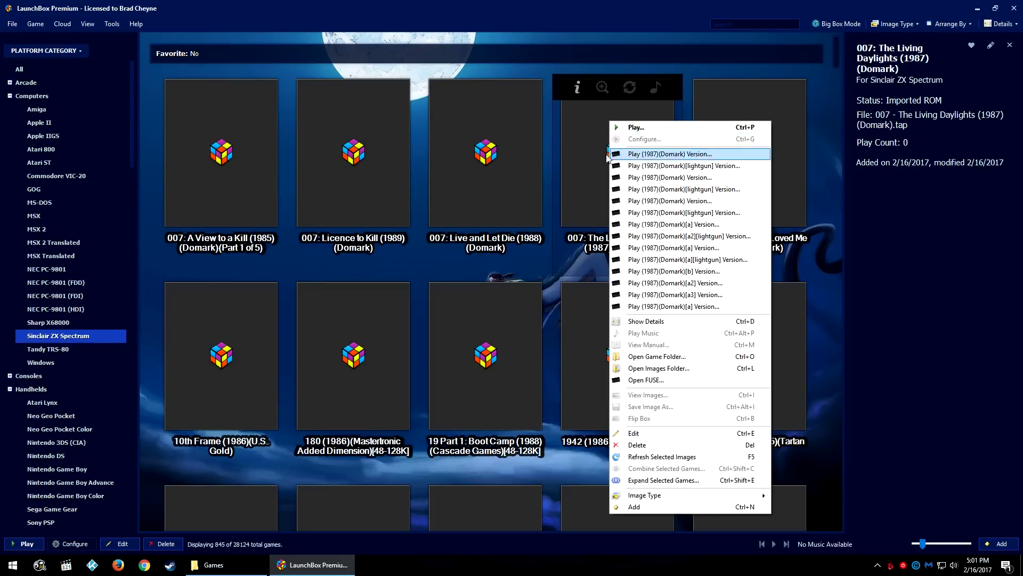
right_click(485, 168)
right_click(485, 169)
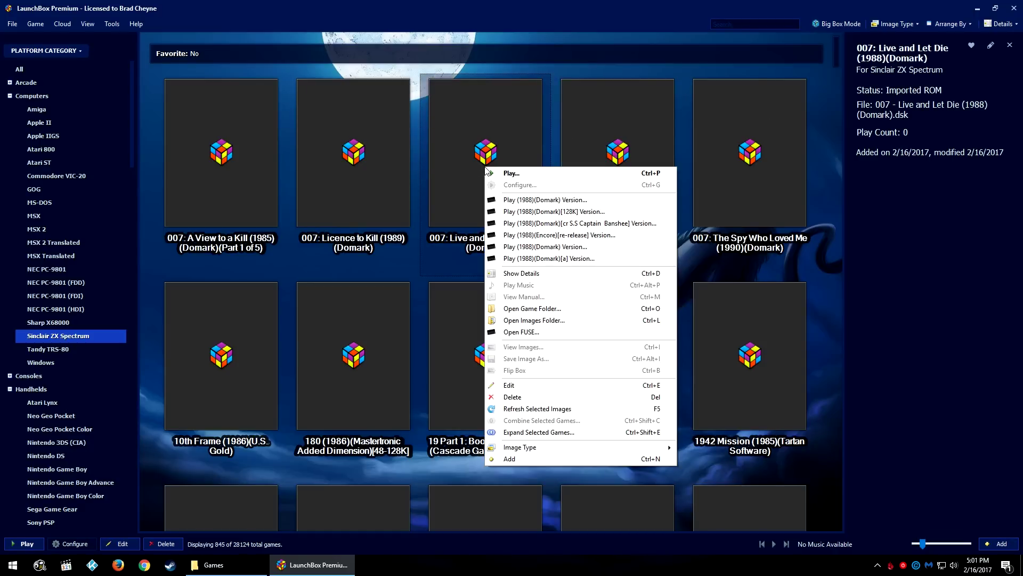
Compare the combined versions offered for 19 Part 1: Boot Camp, 1942 and 007: A View to a Kill
right_click(445, 378)
right_click(445, 378)
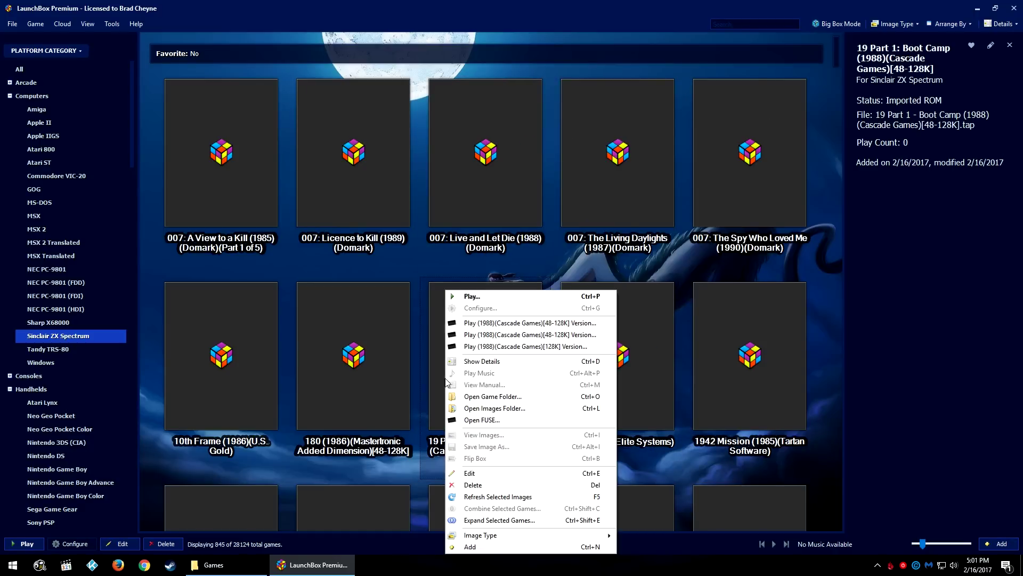
right_click(661, 335)
right_click(651, 338)
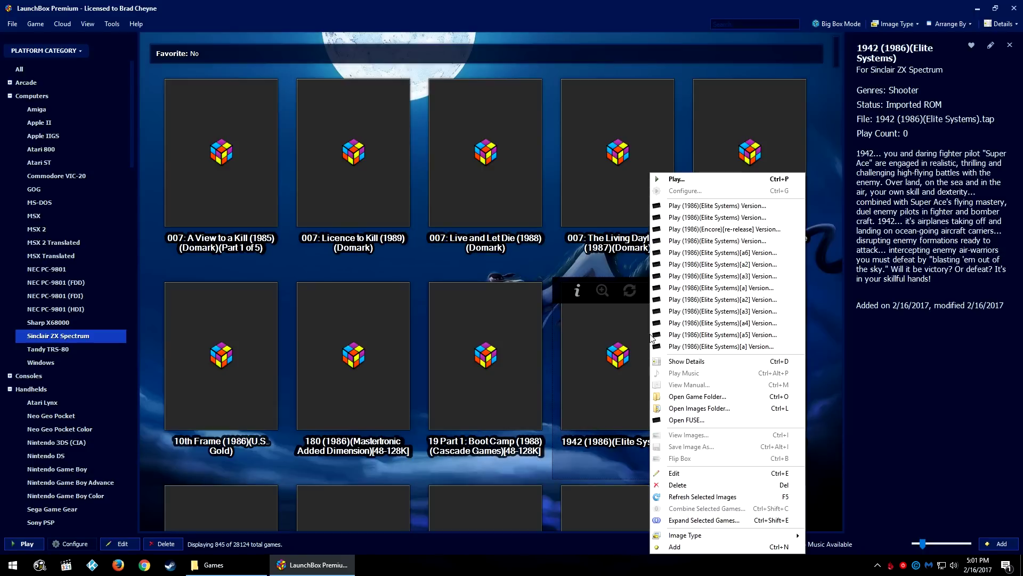
right_click(244, 154)
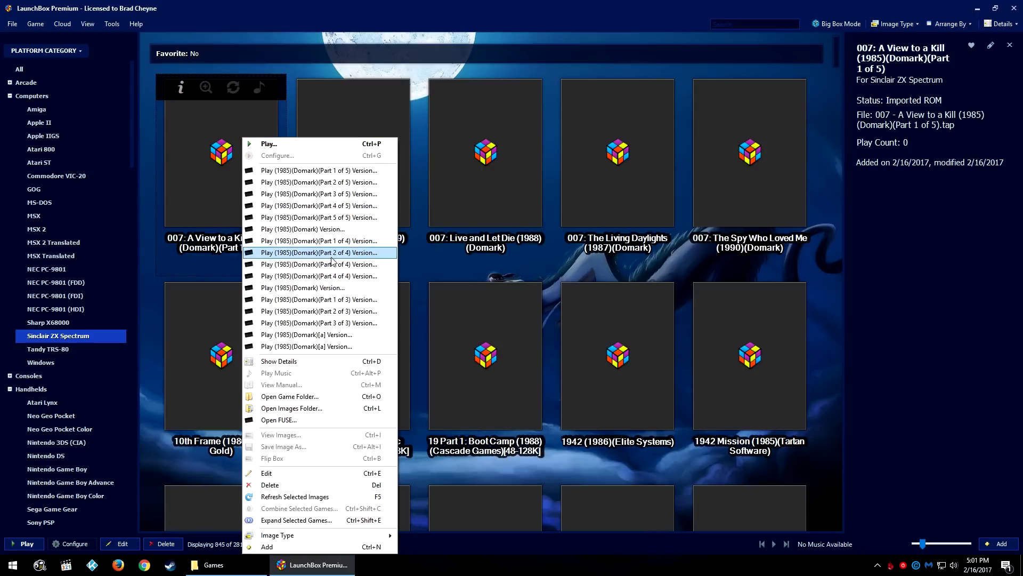
Check the available options for the 3D Maze game and return to the start of the Sinclair ZX Spectrum library
scroll(361, 312, "down", 5)
right_click(468, 305)
left_click(422, 359)
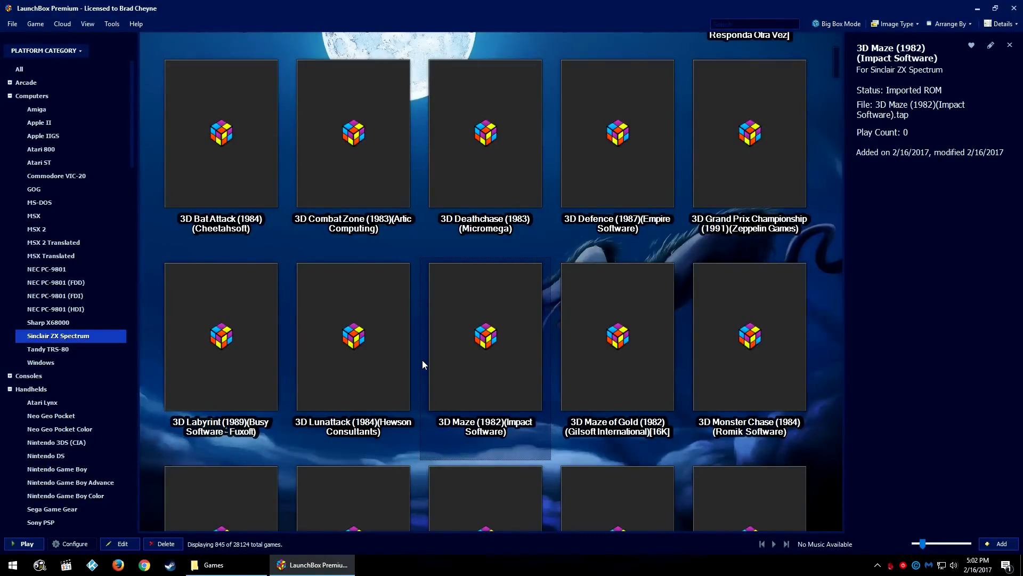
scroll(422, 360, "up", 5)
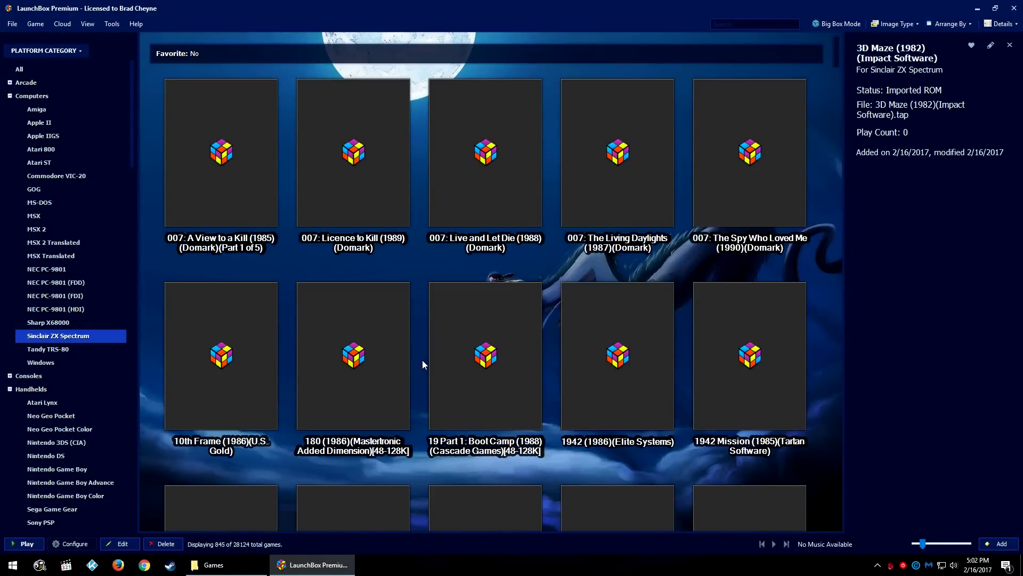